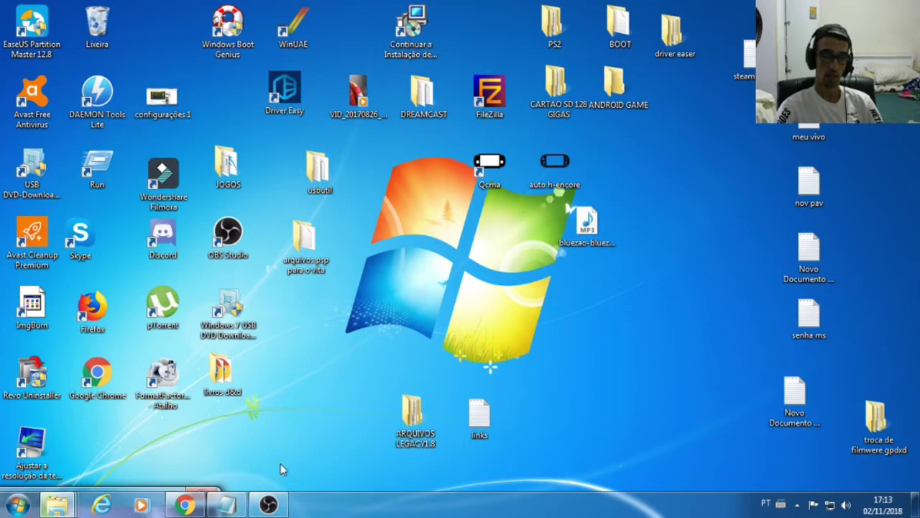
# Review the article on installing Legacy ROM on the GPD XD, covering its improvements, risks and warranty sections
pyautogui.click(186, 506)
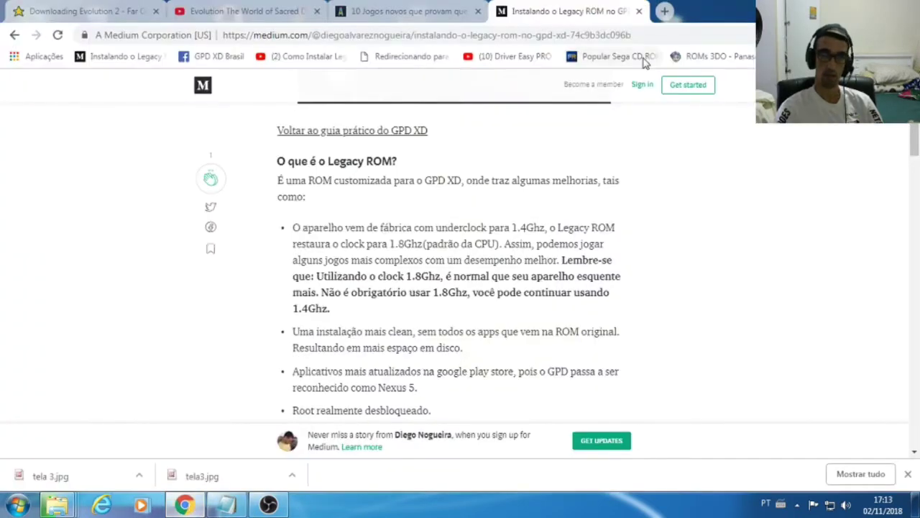
pyautogui.scroll(4, 566, 222)
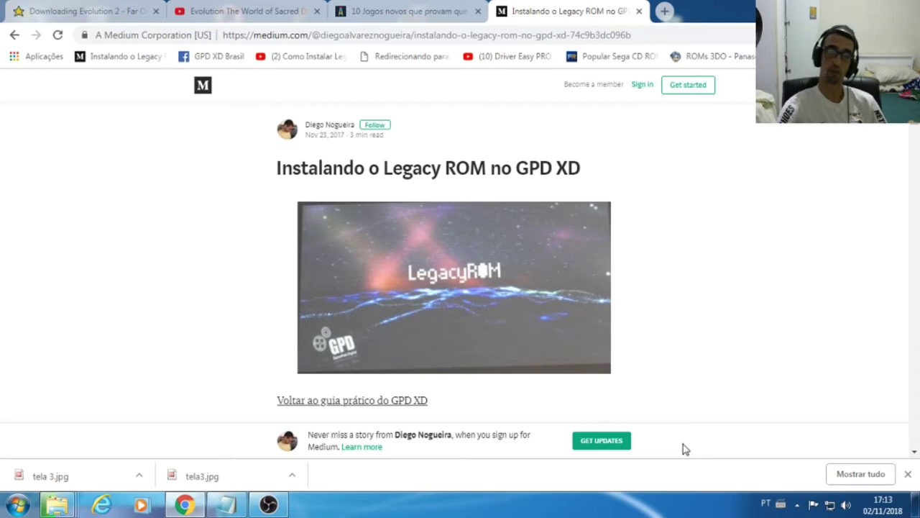
pyautogui.scroll(-3, 820, 396)
pyautogui.scroll(-1, 785, 353)
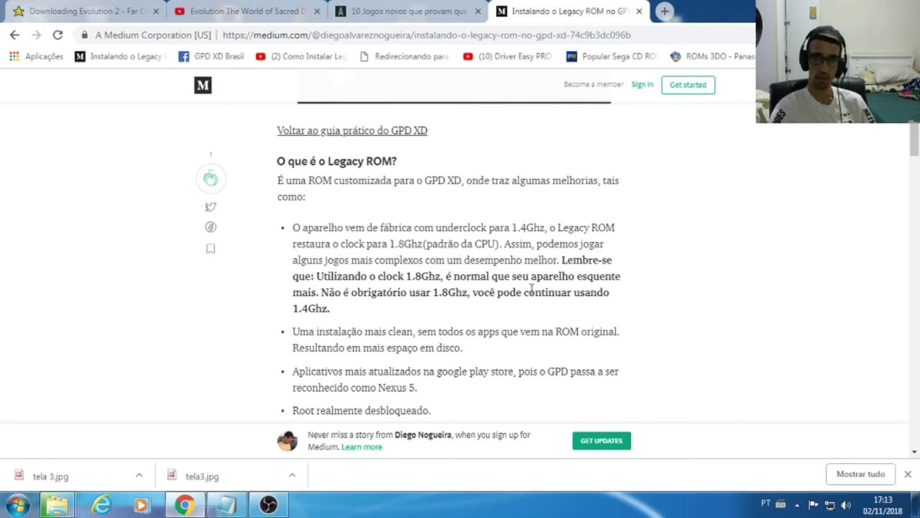
pyautogui.scroll(-1, 532, 288)
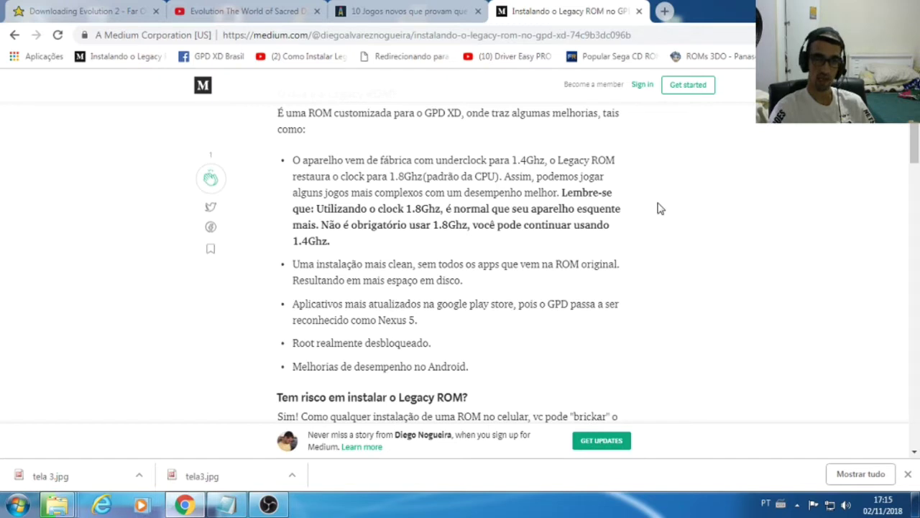
pyautogui.scroll(-1, 660, 208)
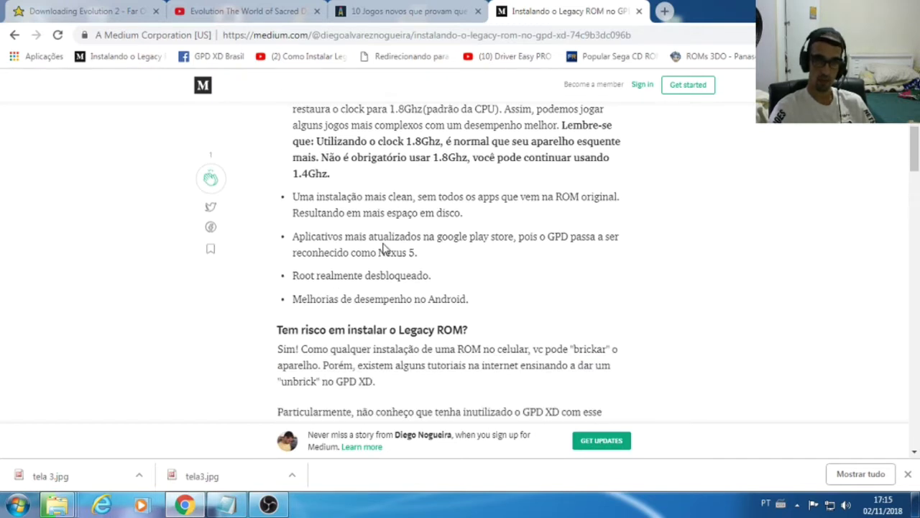
pyautogui.scroll(-2, 383, 248)
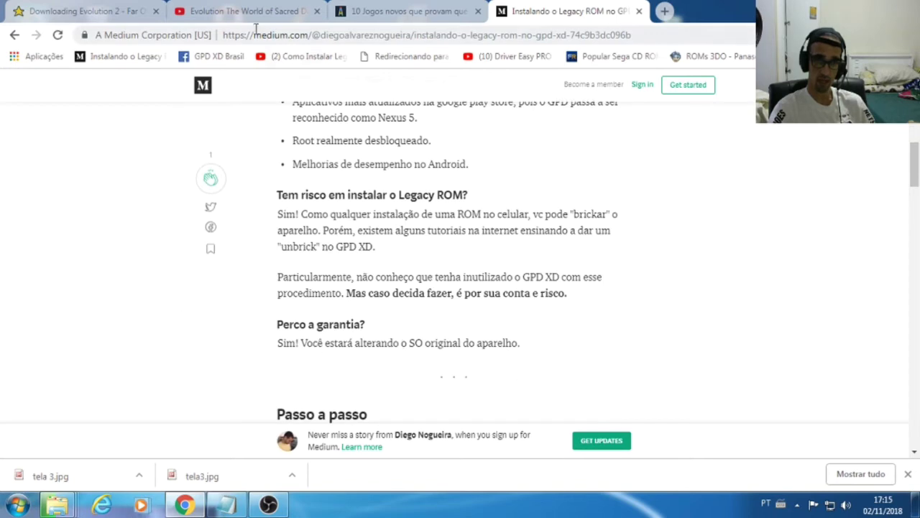
pyautogui.scroll(8, 496, 252)
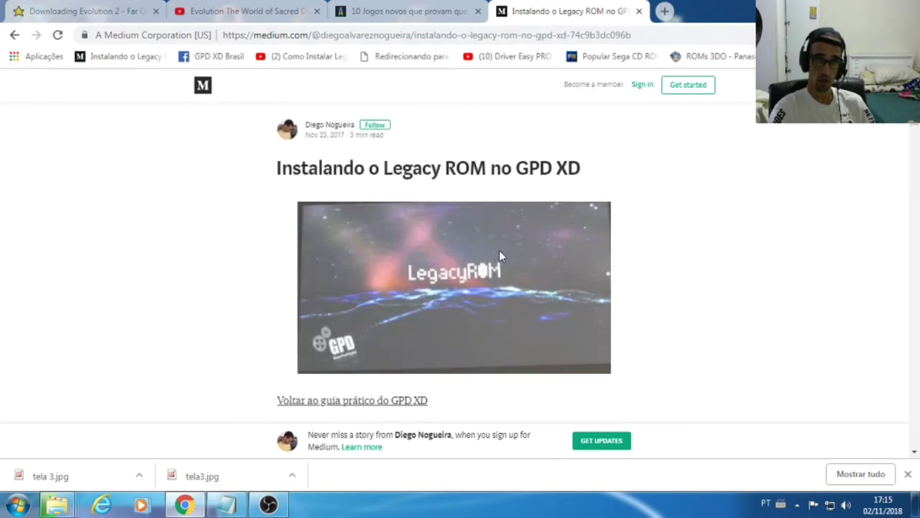
pyautogui.scroll(-3, 390, 246)
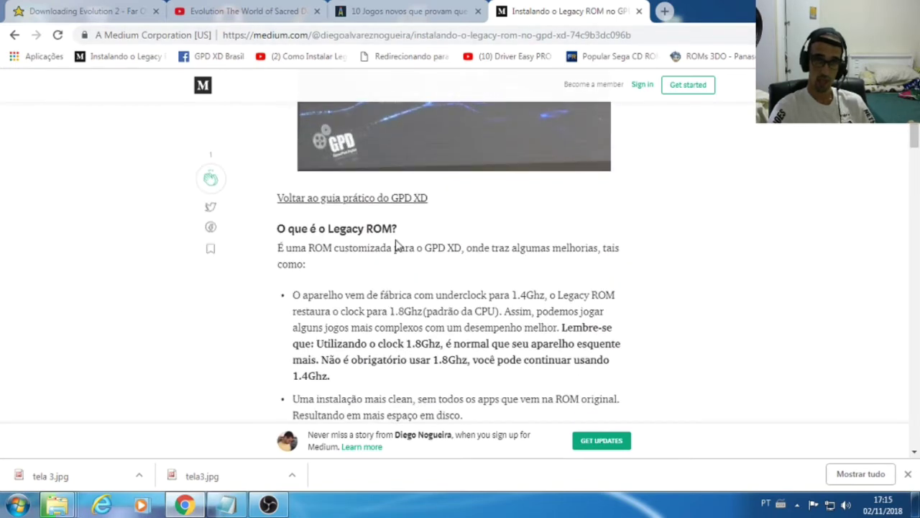
pyautogui.scroll(-1, 403, 241)
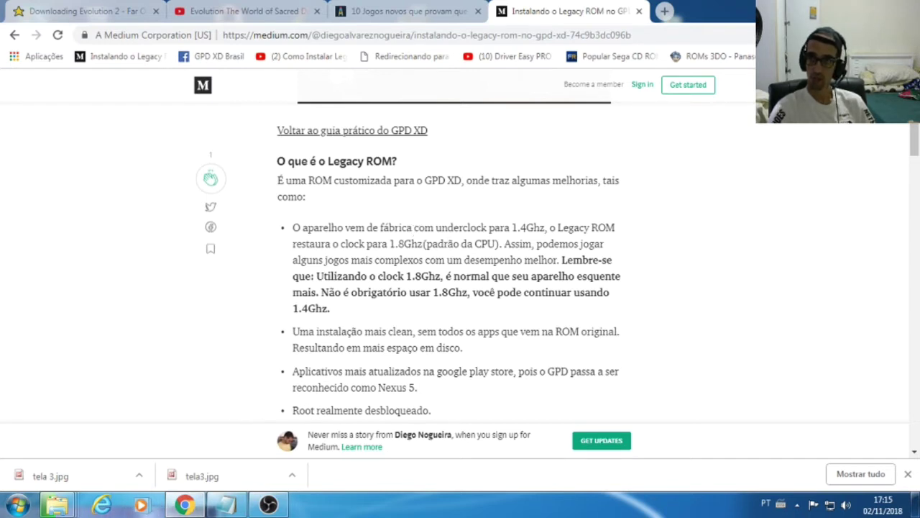
# Select the first download URL in the desktop's links text file and open a new browser tab
pyautogui.press('super+d')
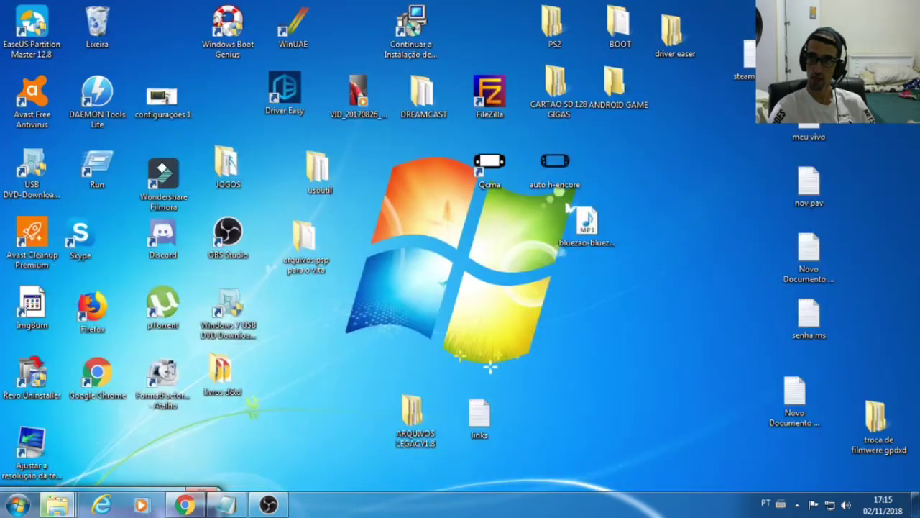
pyautogui.doubleClick(503, 434)
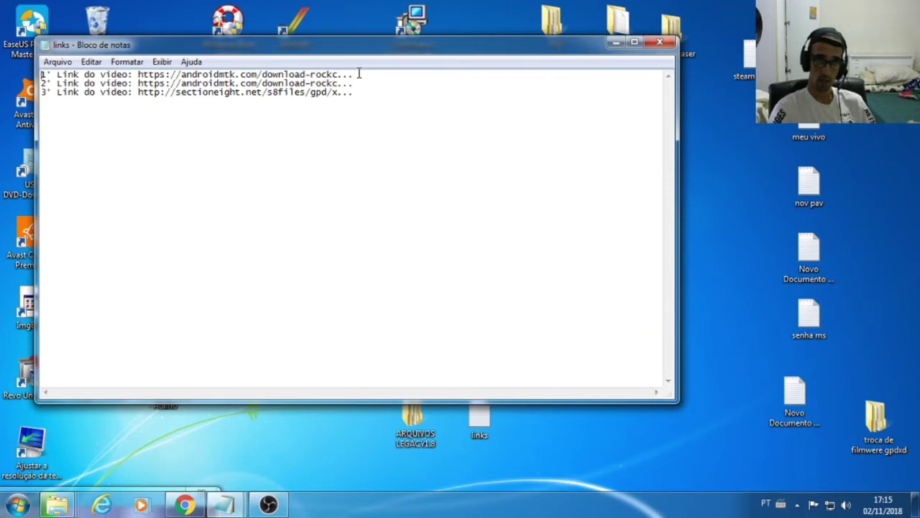
pyautogui.moveTo(358, 74); pyautogui.dragTo(40, 62)
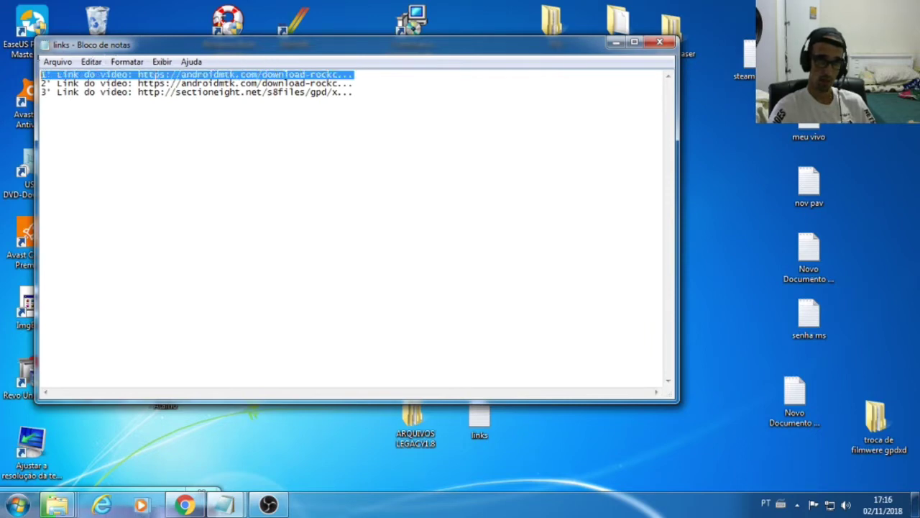
pyautogui.click(436, 82)
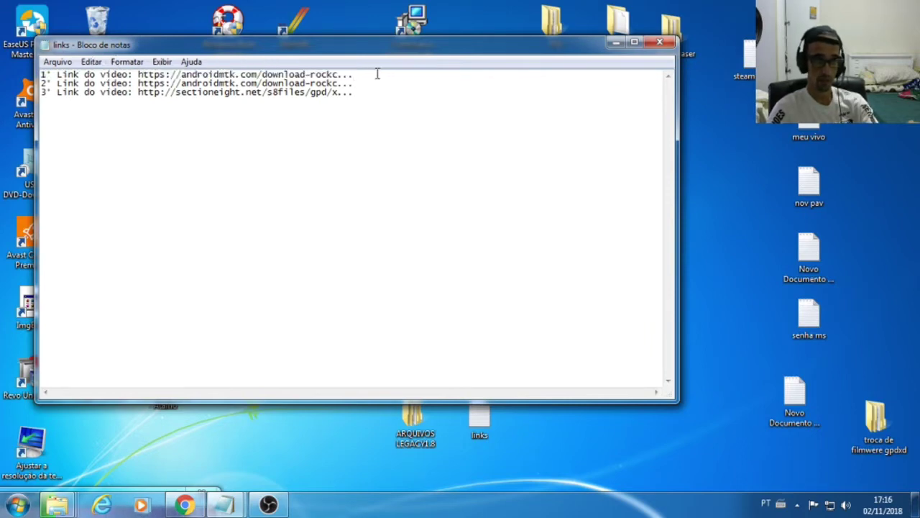
pyautogui.moveTo(365, 74); pyautogui.dragTo(145, 66)
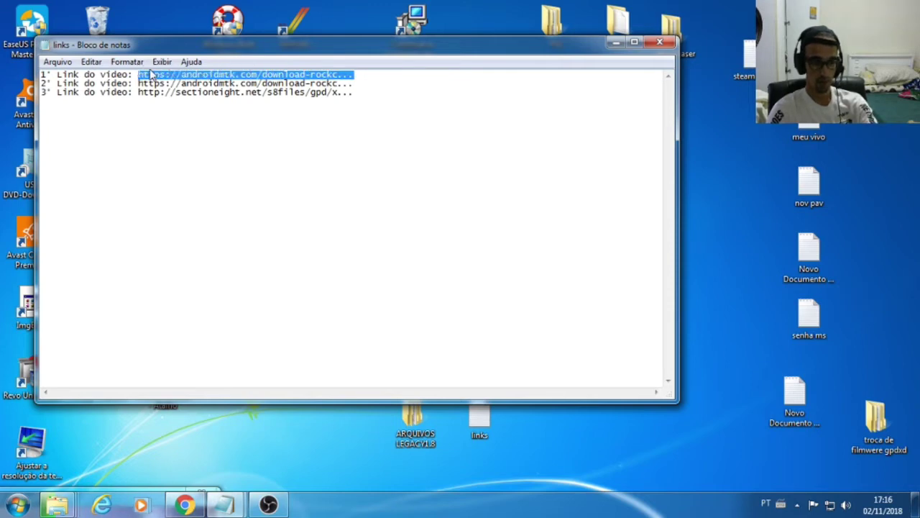
pyautogui.click(184, 506)
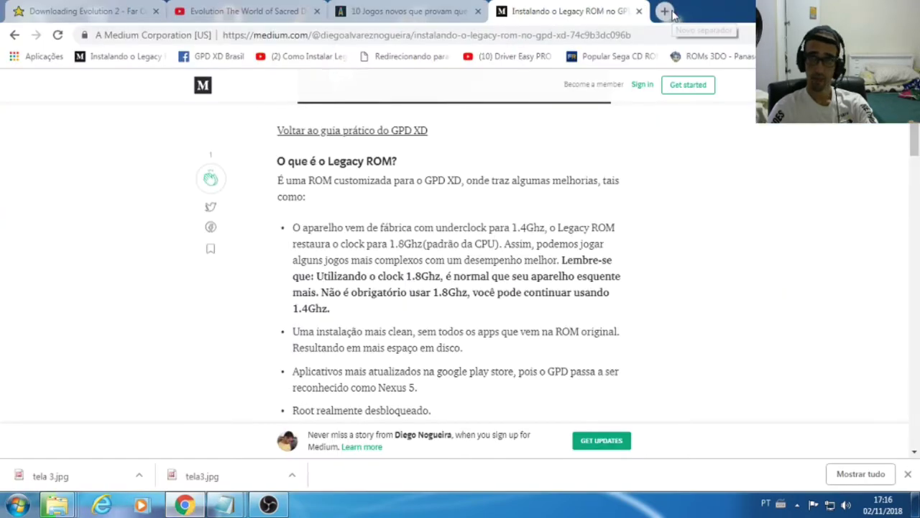
pyautogui.click(663, 10)
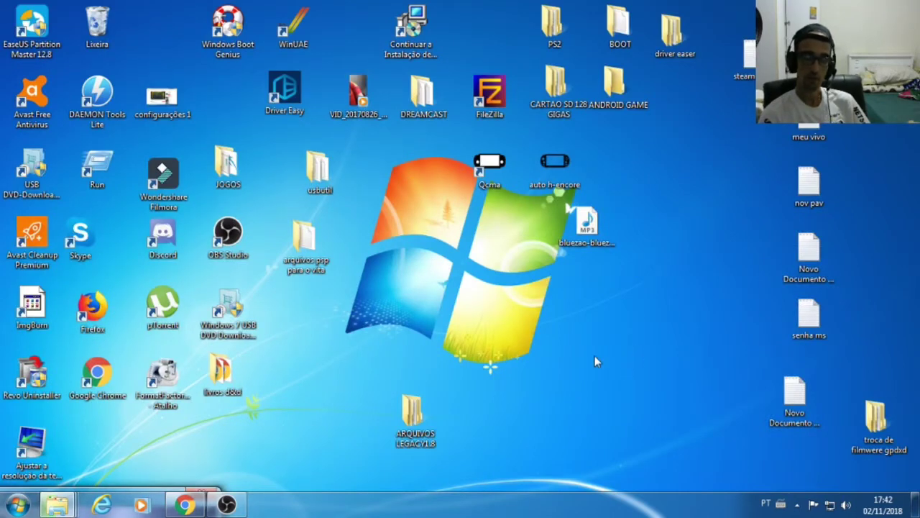
# View the DriverAssitant_v4.4 download page from the Rockchip Driver Assistant page, locate its download link, and close it
pyautogui.click(185, 505)
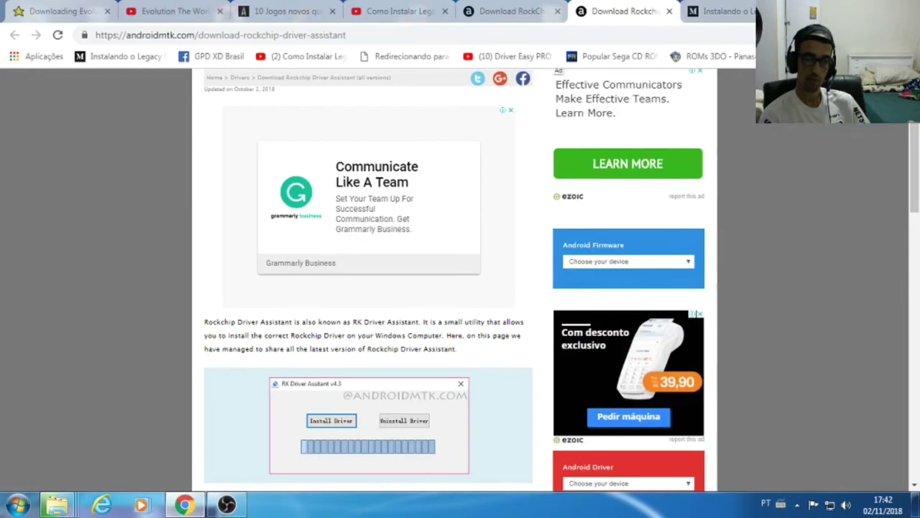
pyautogui.scroll(-2, 724, 286)
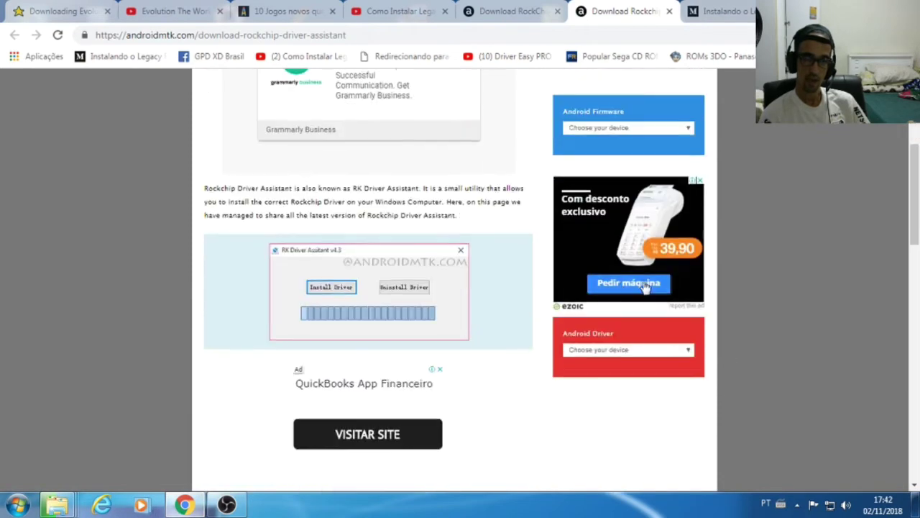
pyautogui.scroll(-2, 535, 209)
pyautogui.scroll(-7, 534, 209)
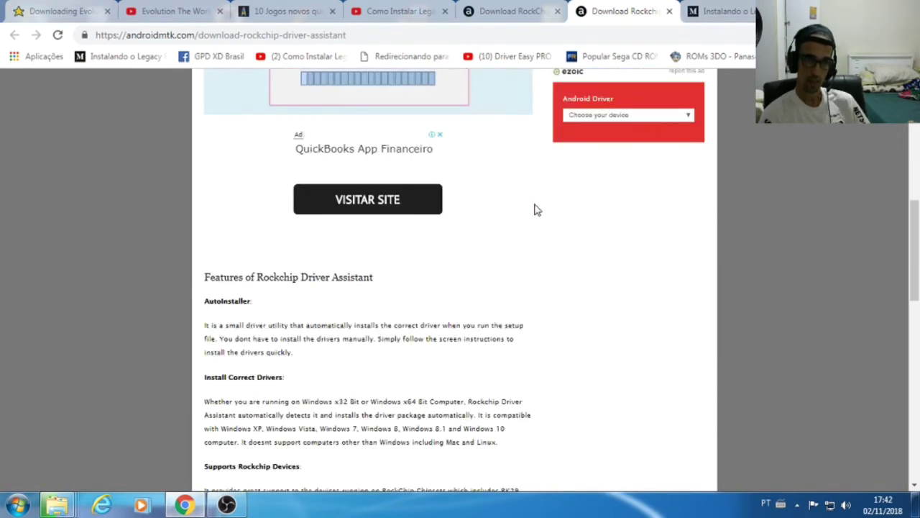
pyautogui.scroll(-2, 360, 360)
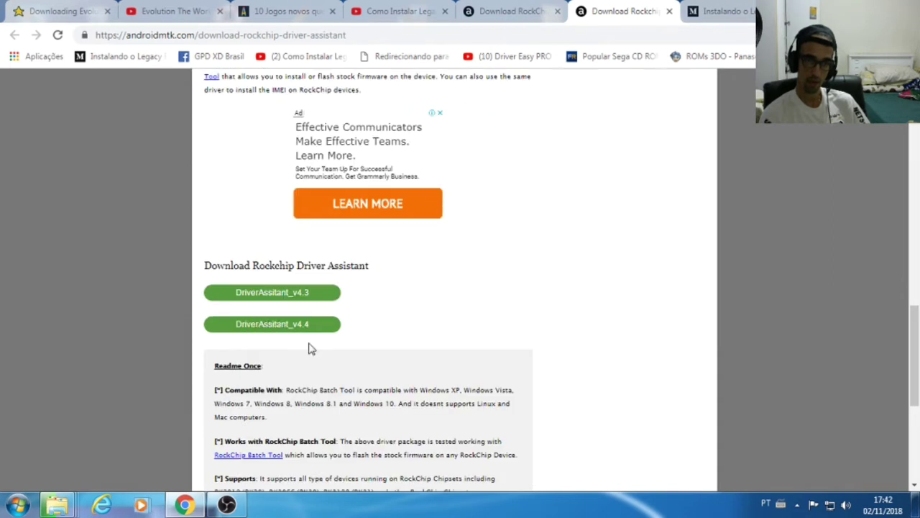
pyautogui.click(275, 327)
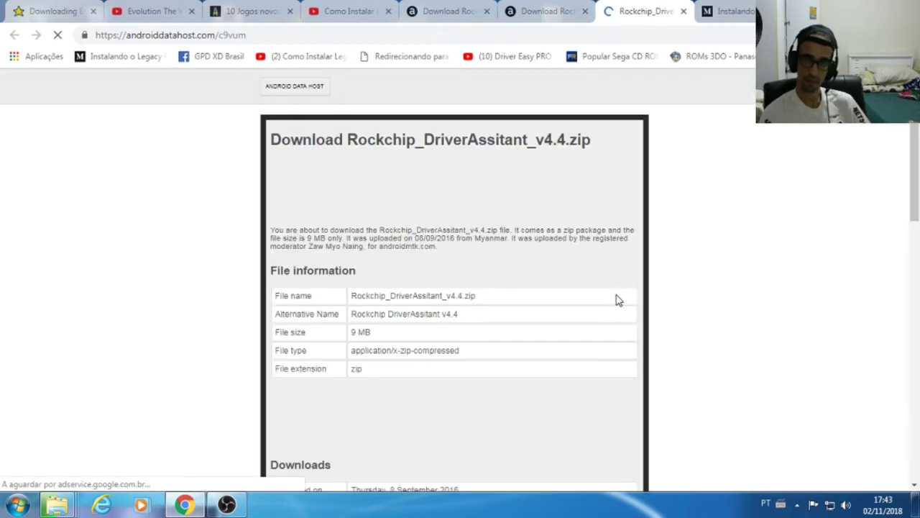
pyautogui.scroll(-10, 616, 298)
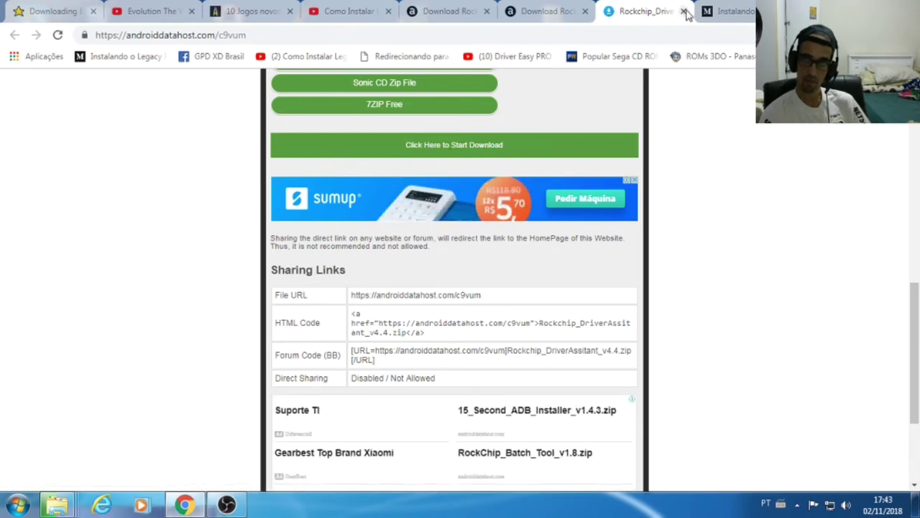
pyautogui.click(512, 14)
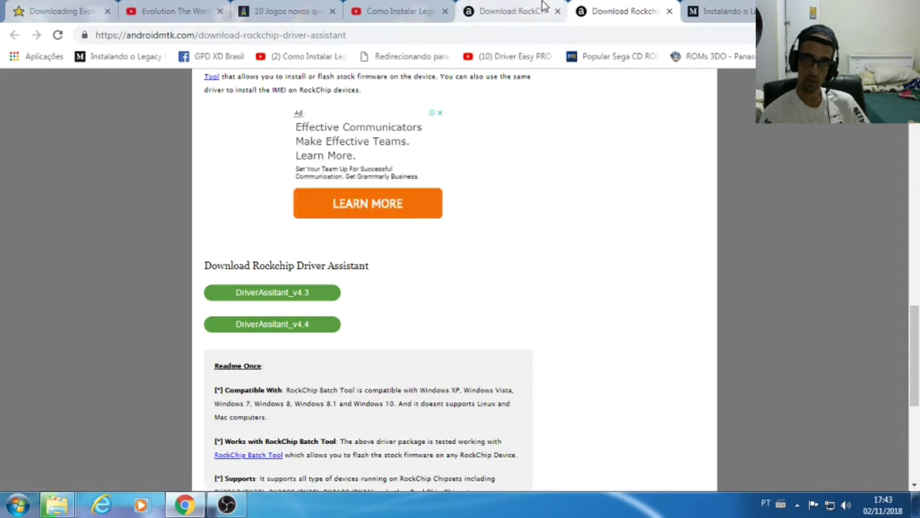
# Open the RockChip_Batch_Tool_v1.8 download page from the RockChip Batch Tool page
pyautogui.click(522, 16)
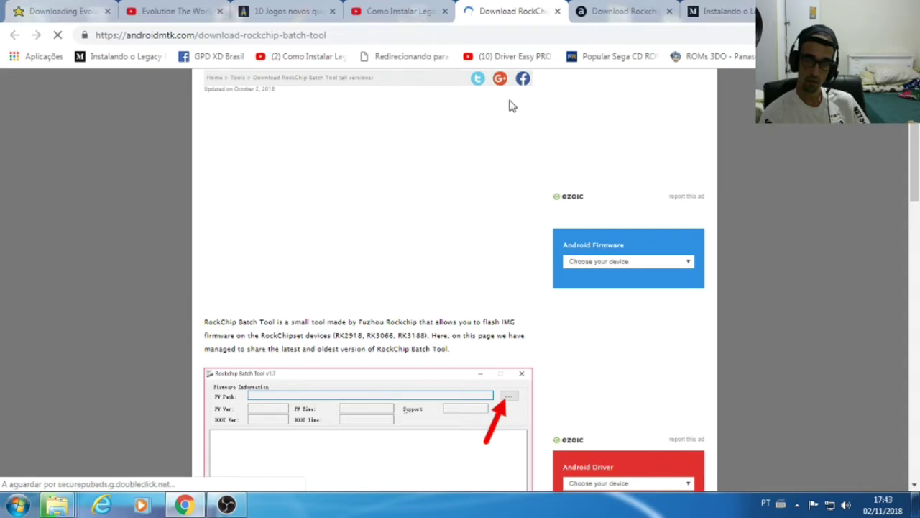
pyautogui.scroll(-1, 515, 101)
pyautogui.scroll(-6, 513, 105)
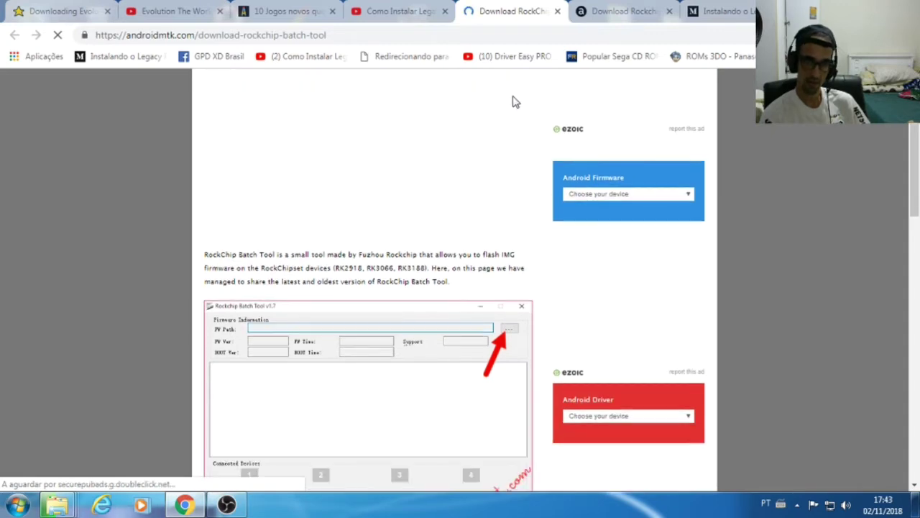
pyautogui.scroll(-7, 504, 117)
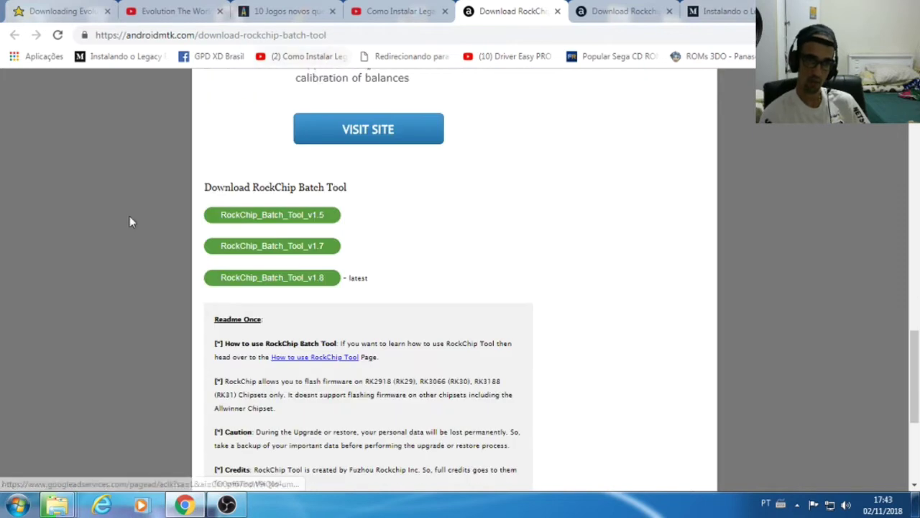
pyautogui.click(270, 279)
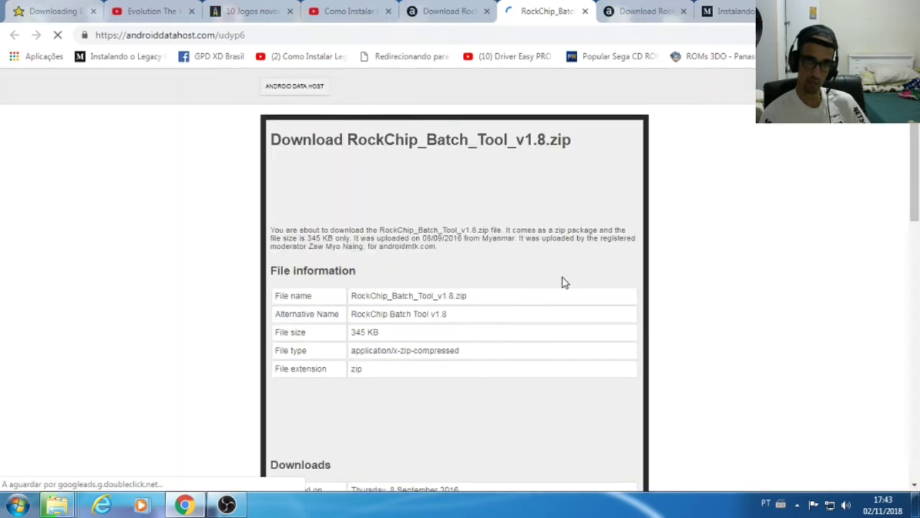
# Locate the download link for RockChip_Batch_Tool_v1.8.zip and close its download page
pyautogui.scroll(-1, 546, 295)
pyautogui.scroll(-5, 532, 312)
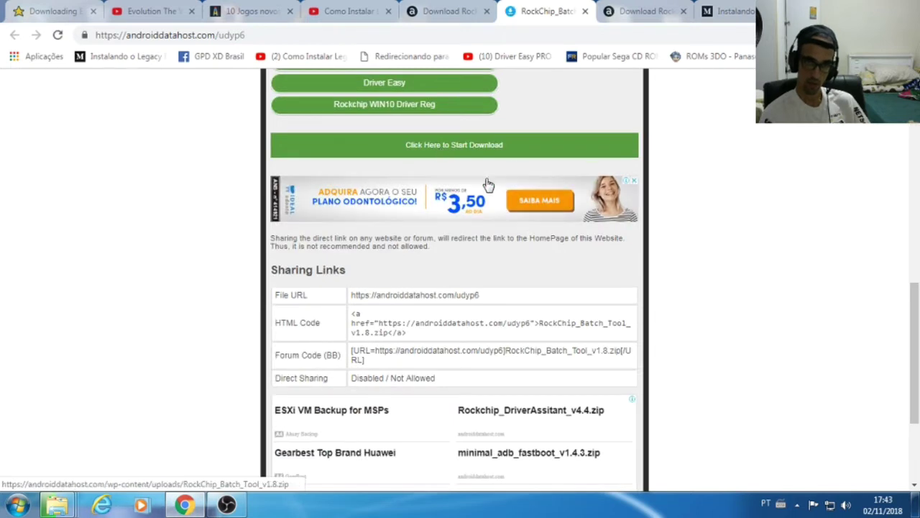
pyautogui.click(460, 146)
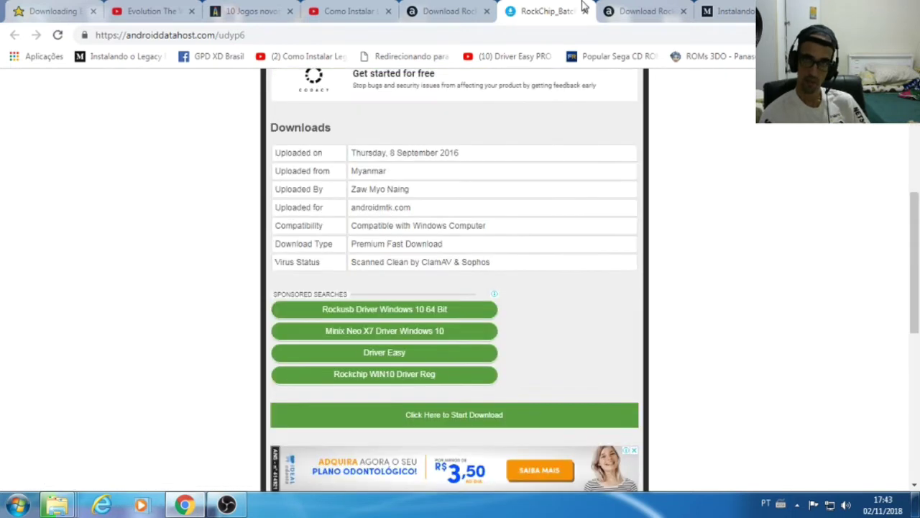
pyautogui.click(586, 11)
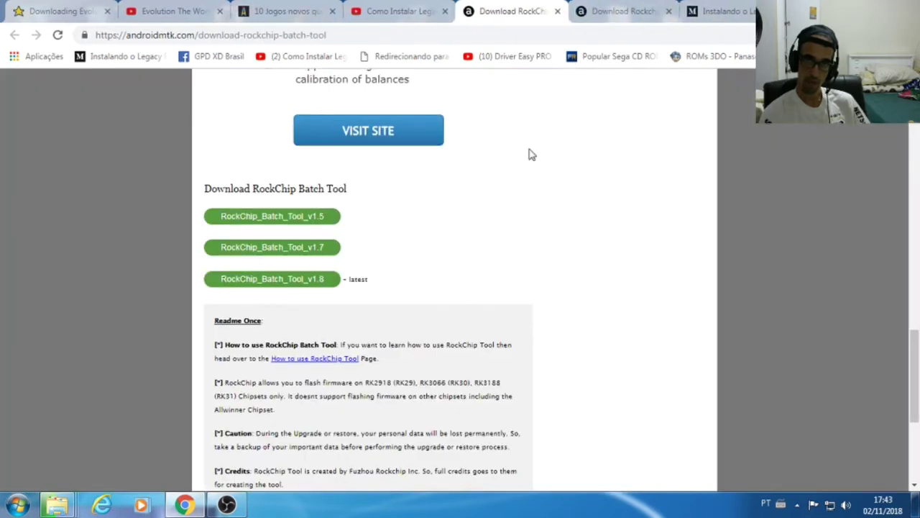
pyautogui.scroll(4, 530, 152)
# Open the ARQUIVOS LEGACY1.8 folder on the desktop and widen its file list to show the detail columns
pyautogui.click(203, 509)
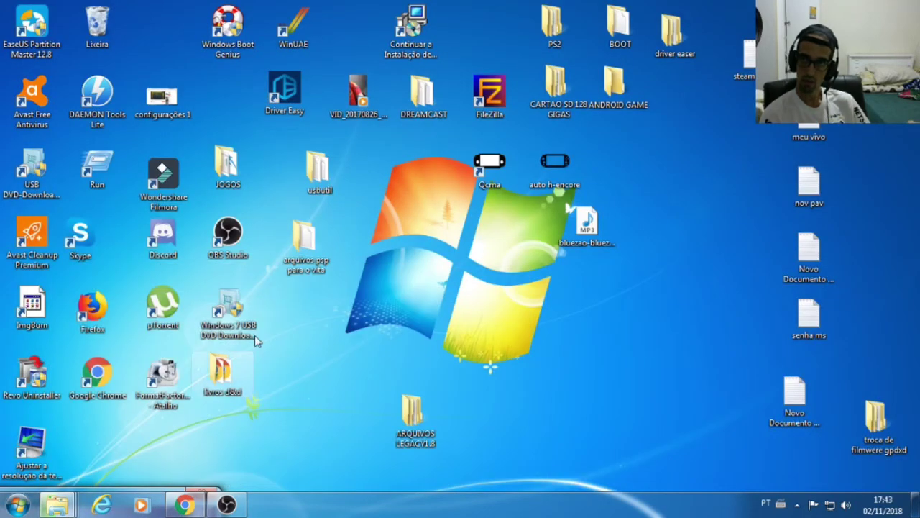
pyautogui.doubleClick(421, 411)
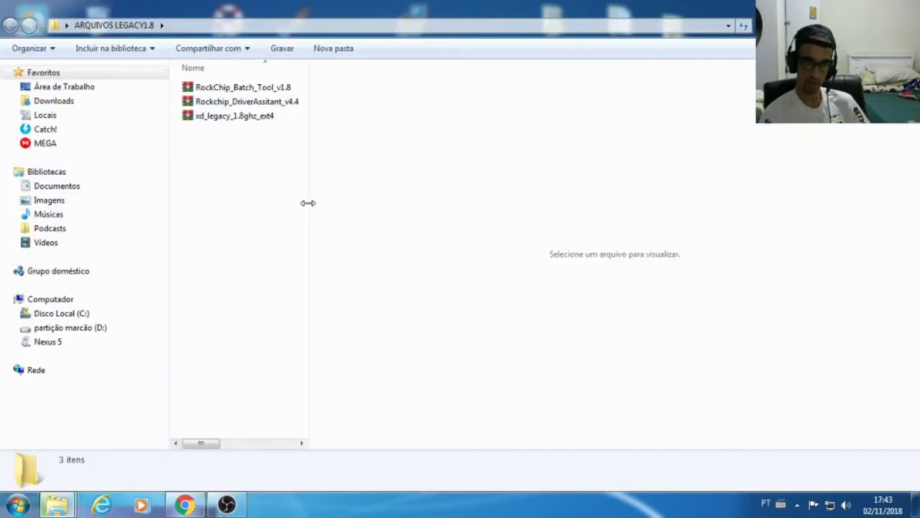
pyautogui.moveTo(307, 202); pyautogui.dragTo(573, 201)
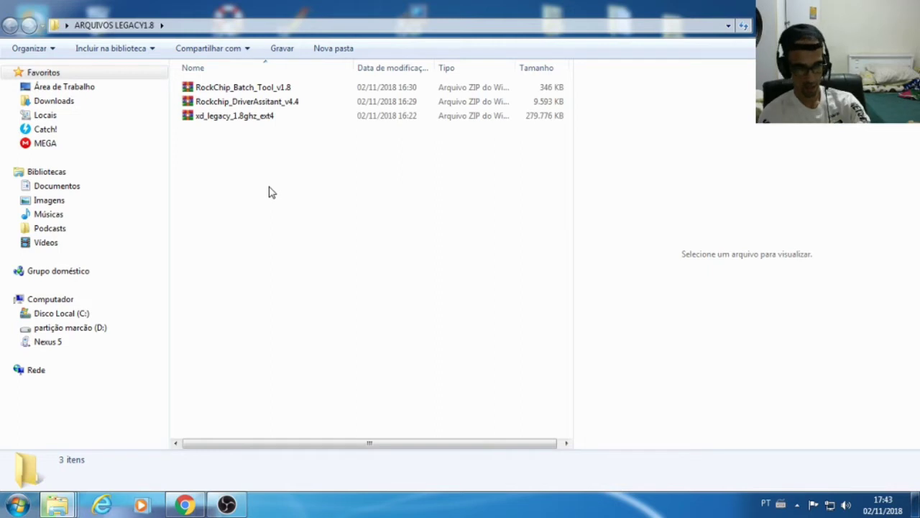
# Extract all three ZIP archives, Batch Tool, DriverAssitant and xd_legacy_1.8ghz_ext4, into the current folder
pyautogui.hotkey('ctrl', 'a')
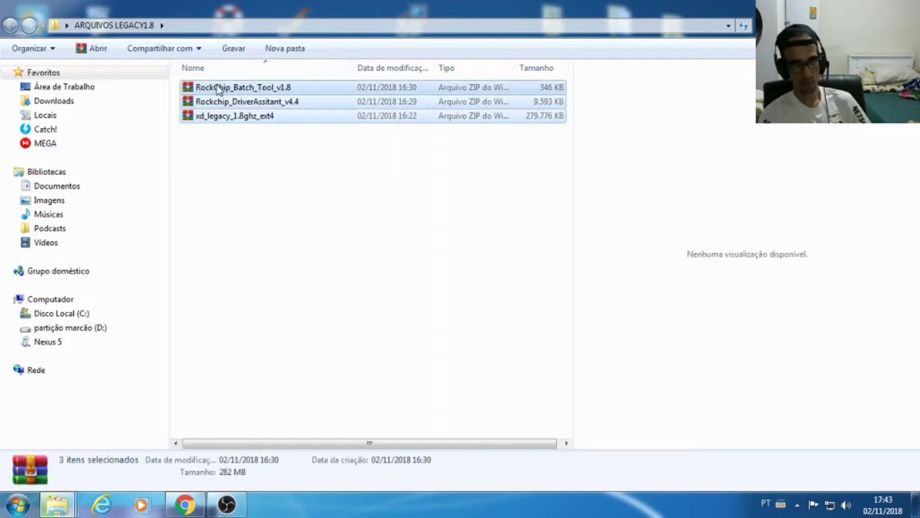
pyautogui.rightClick(230, 87)
pyautogui.click(289, 185)
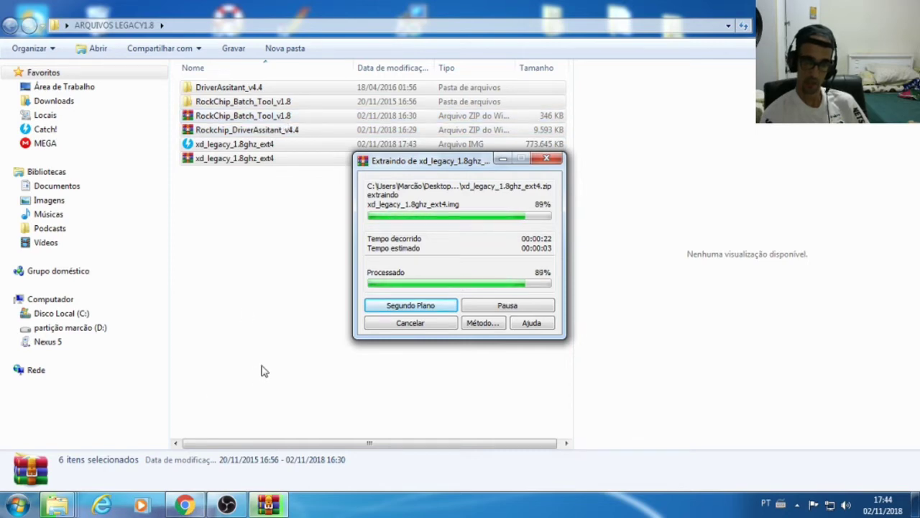
# Delete the three ZIP archives, RockChip_Batch_Tool_v1.8, Rockchip_DriverAssitant_v4.4 and xd_legacy_1.8ghz_ext4, from the ARQUIVOS LEGACY1.8 folder
pyautogui.click(227, 332)
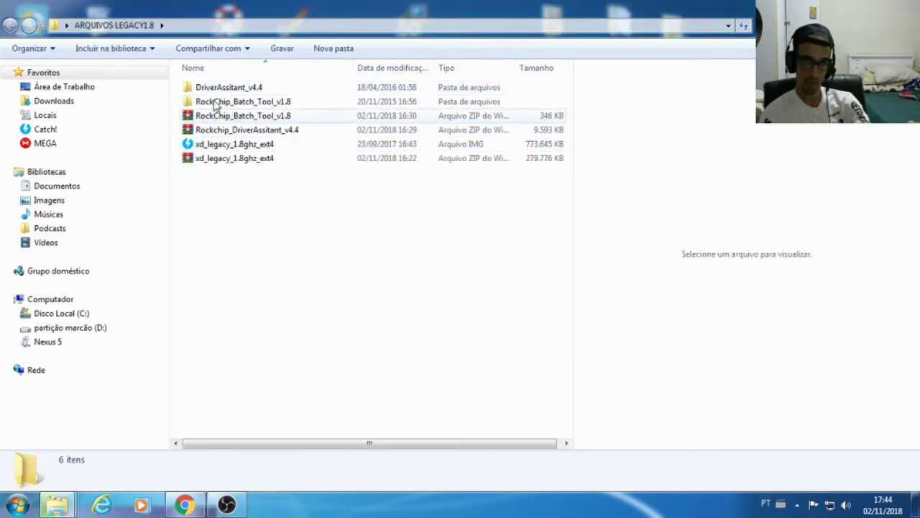
pyautogui.click(226, 118)
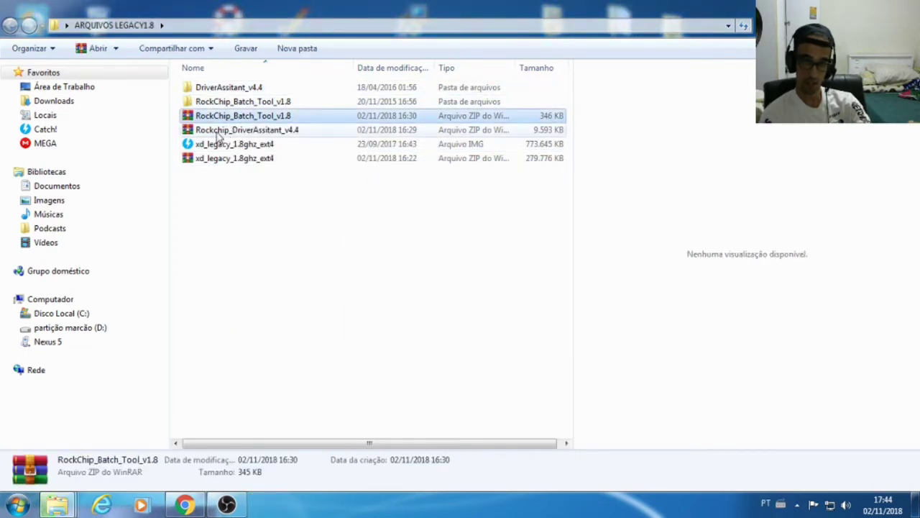
pyautogui.keyDown('ctrl'); pyautogui.click(218, 132); pyautogui.keyUp('ctrl')
pyautogui.keyDown('ctrl'); pyautogui.click(230, 160); pyautogui.keyUp('ctrl')
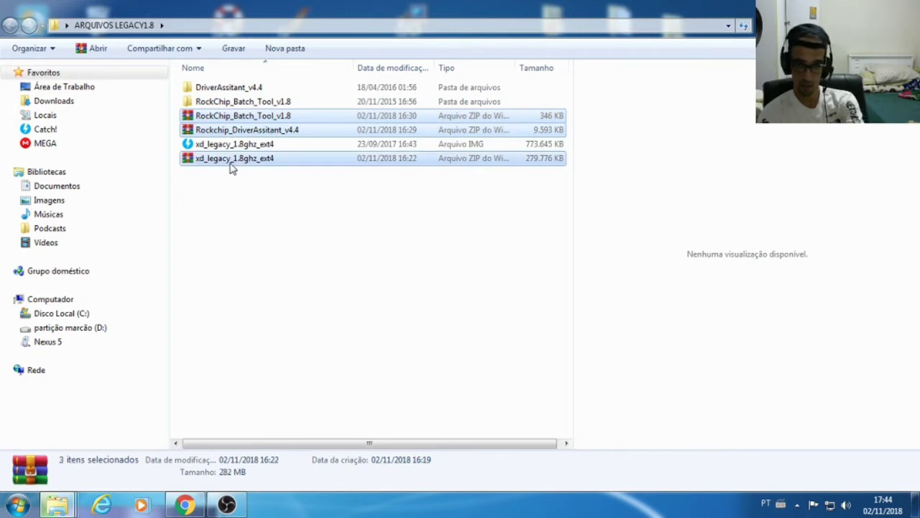
pyautogui.press('Delete')
pyautogui.click(531, 264)
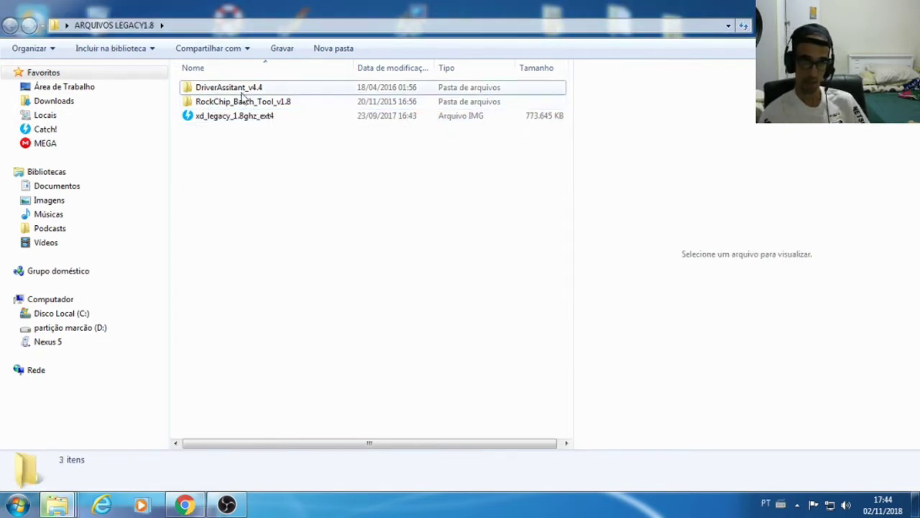
# Run DriverInstall from the DriverAssitant_v4.4 folder as administrator, install the Rockchip driver and close the driver assistant
pyautogui.doubleClick(217, 88)
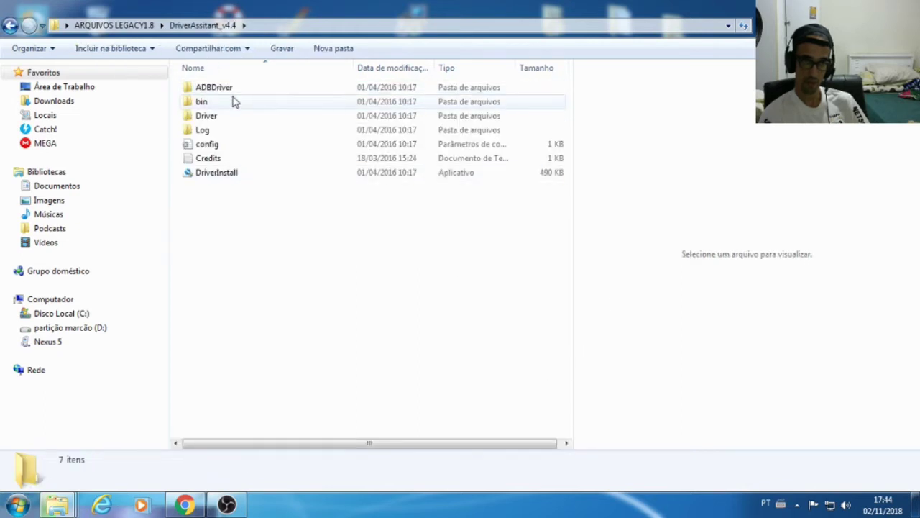
pyautogui.rightClick(222, 177)
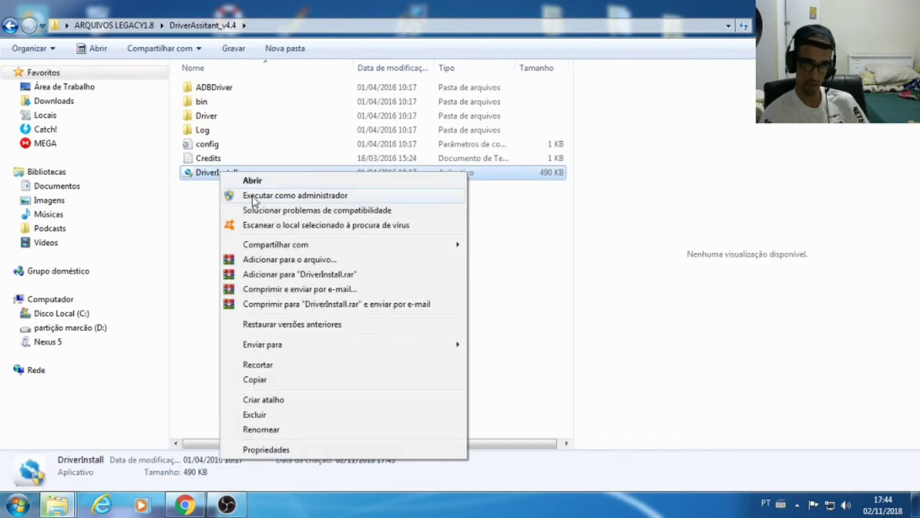
pyautogui.click(259, 195)
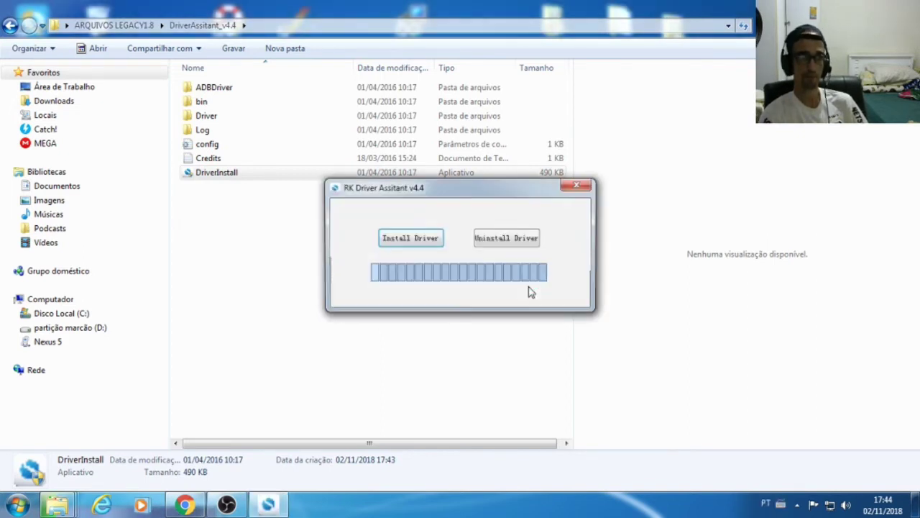
pyautogui.click(410, 238)
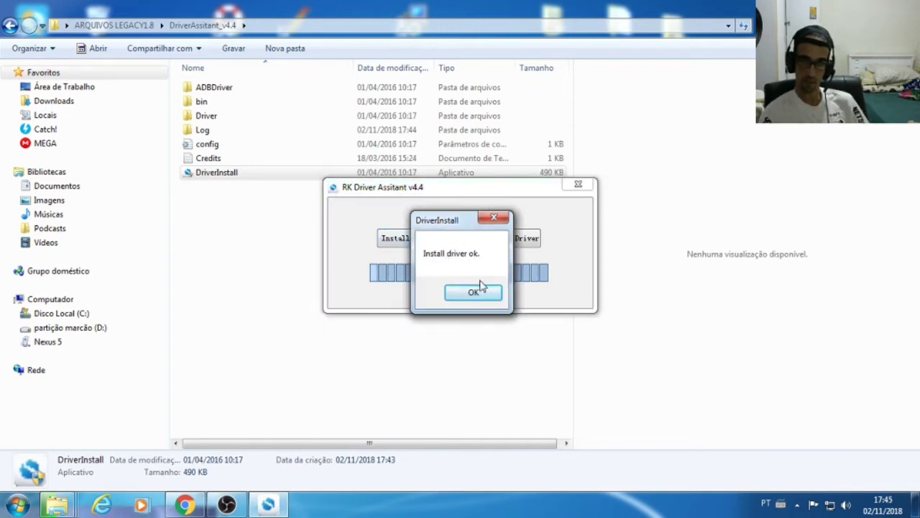
pyautogui.click(472, 294)
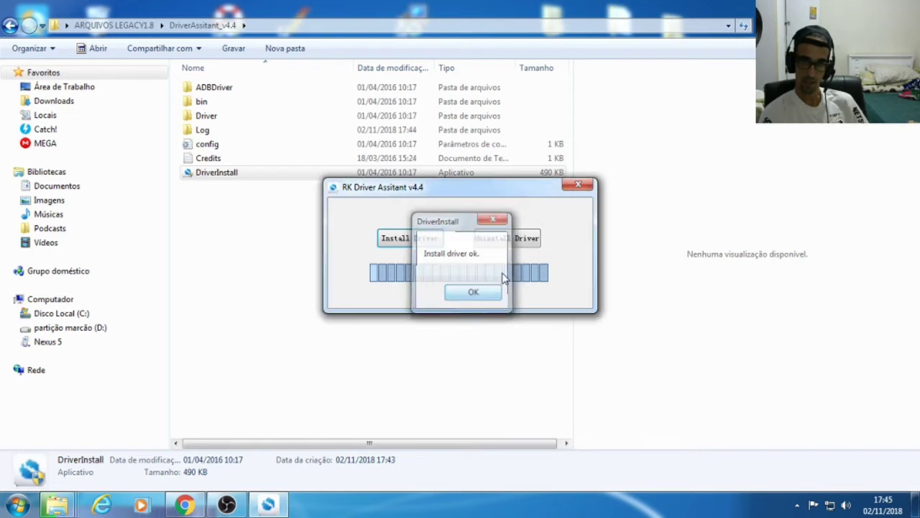
pyautogui.click(579, 189)
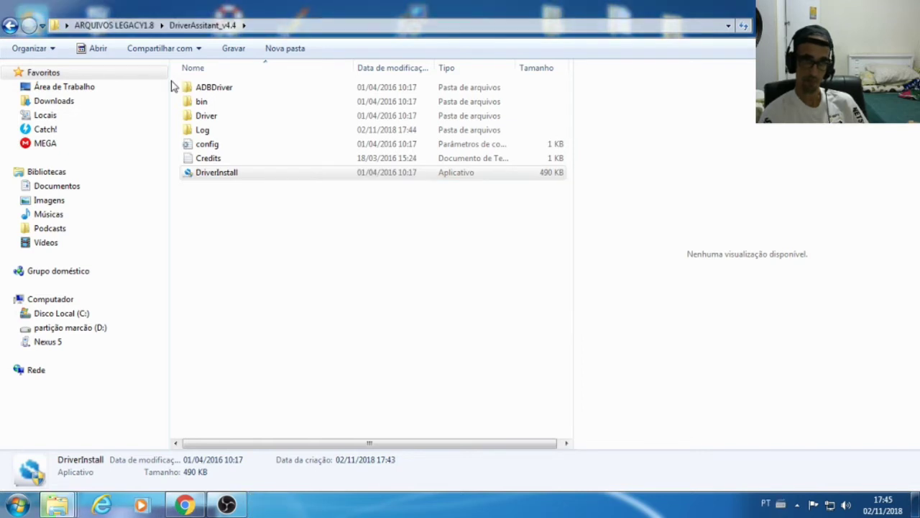
# Run RKBatchTool from the RockChip_Batch_Tool_v1.8 folder as administrator and move its window aside so the file list stays visible
pyautogui.click(10, 26)
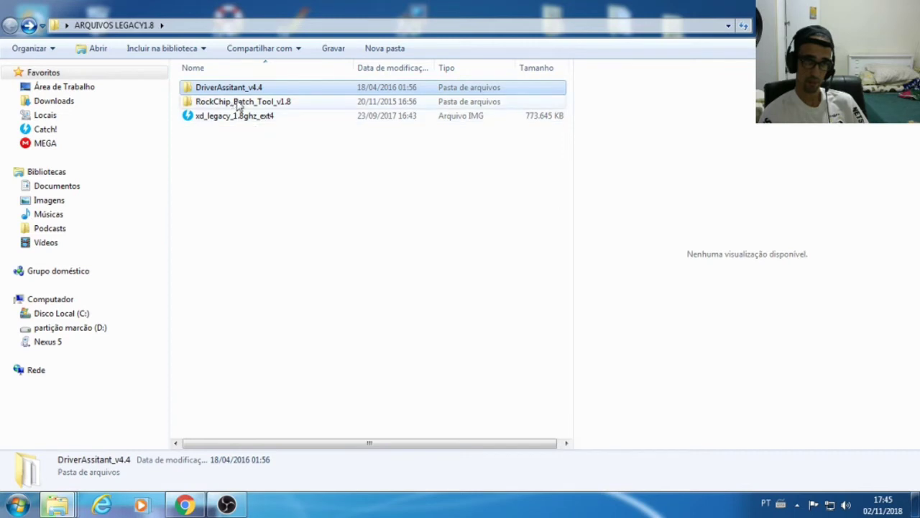
pyautogui.doubleClick(220, 102)
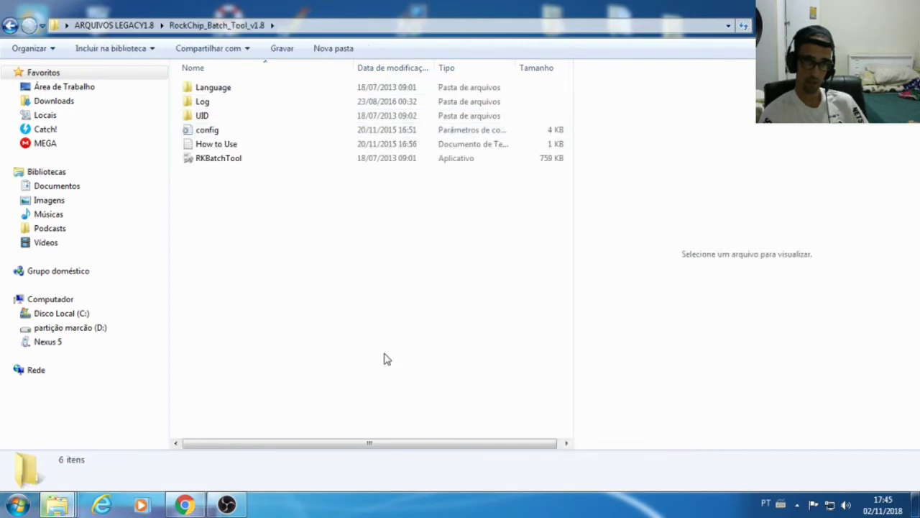
pyautogui.rightClick(213, 160)
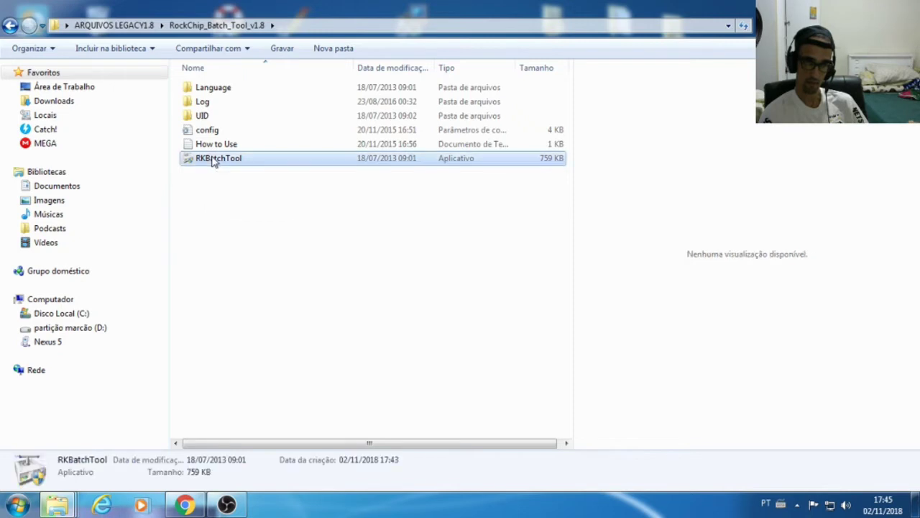
pyautogui.click(271, 183)
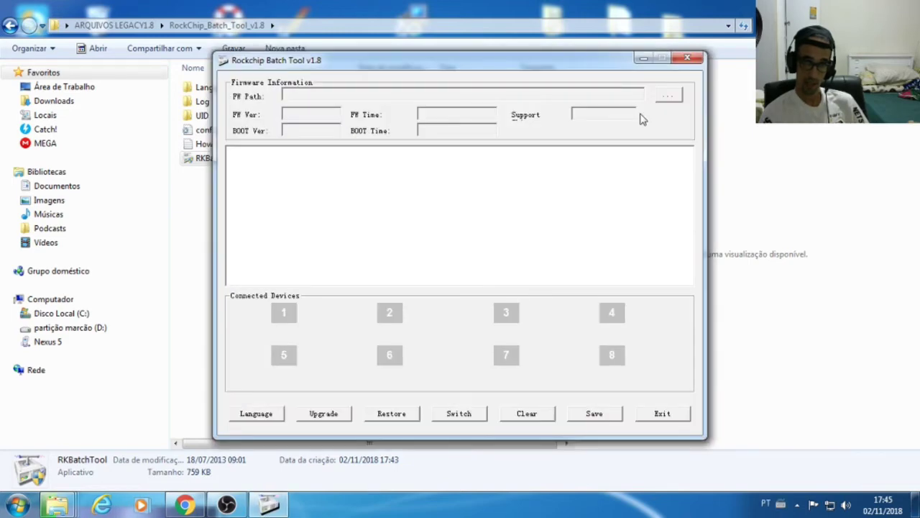
pyautogui.moveTo(461, 70); pyautogui.dragTo(563, 106)
pyautogui.click(563, 67)
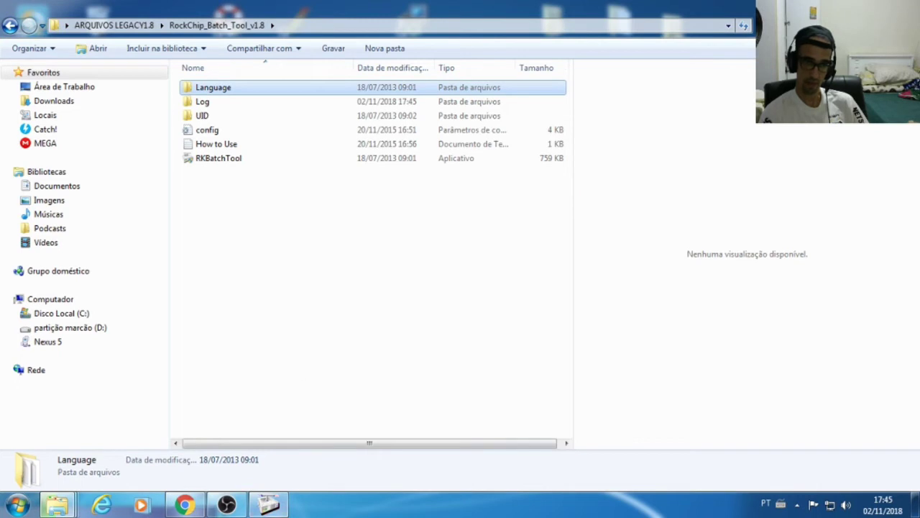
pyautogui.click(269, 504)
pyautogui.moveTo(615, 94); pyautogui.dragTo(639, 51)
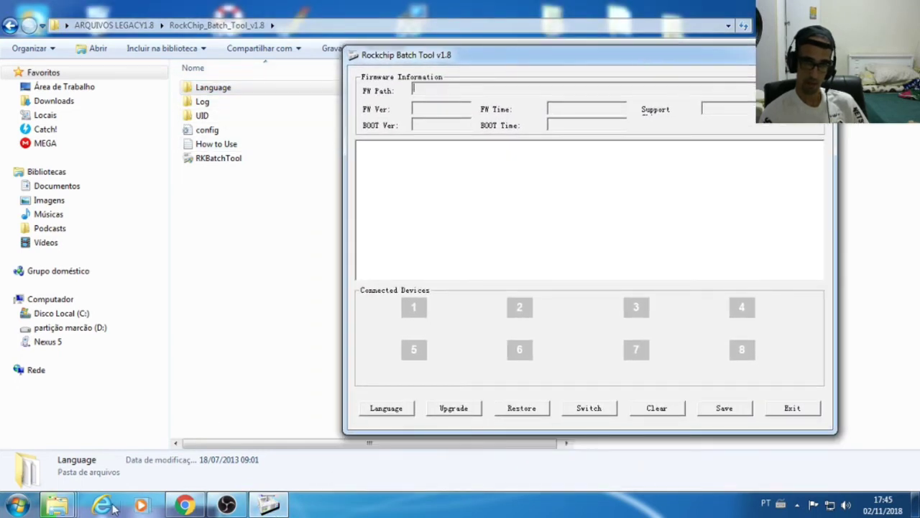
# Switch to the RockChip_Batch_Tool_v1.8 folder window and return to its parent folder, ARQUIVOS LEGACY1.8
pyautogui.click(57, 504)
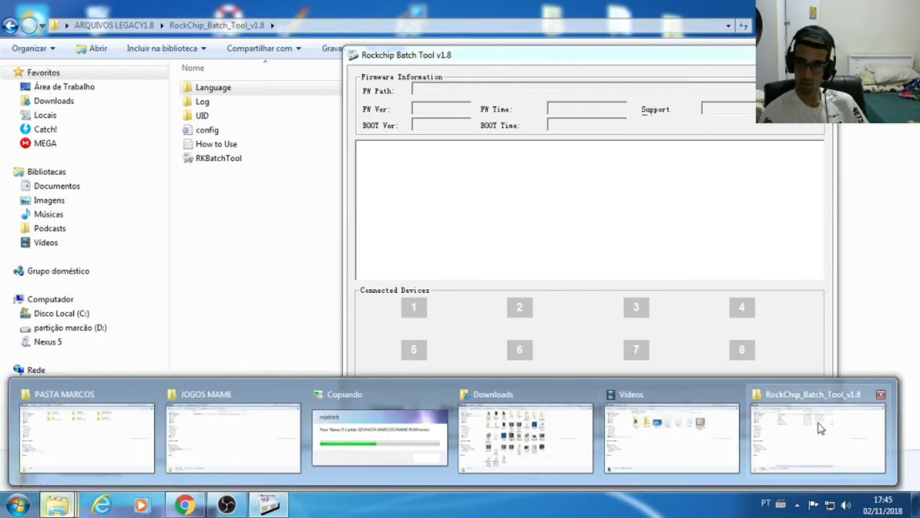
pyautogui.click(844, 431)
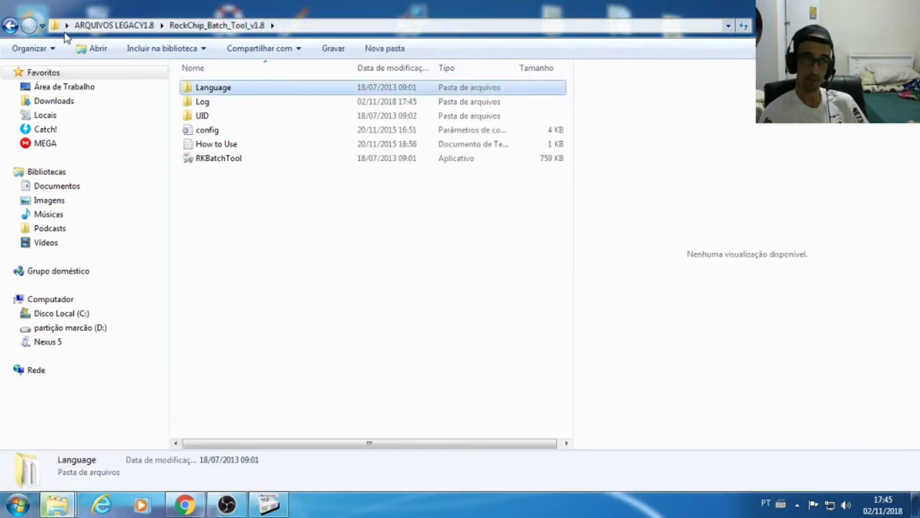
pyautogui.click(10, 25)
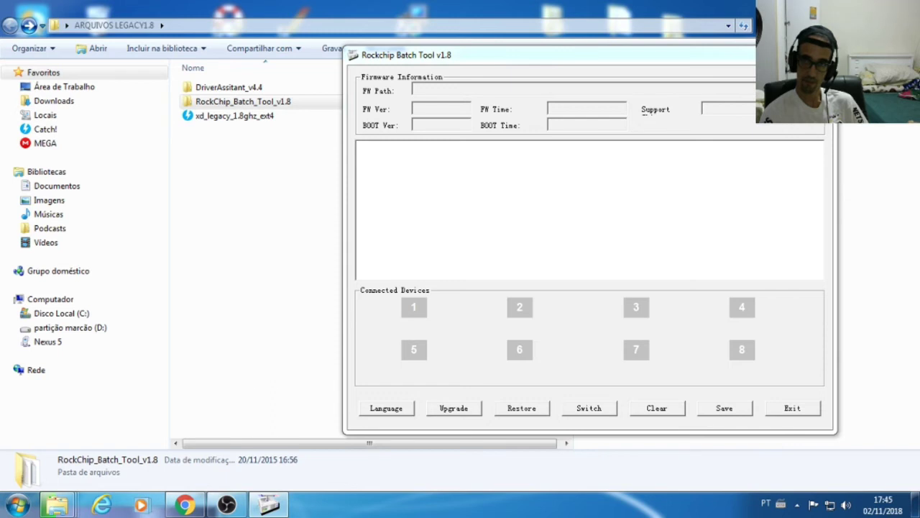
# Load the xd_legacy_1.8ghz_ext4 image from the desktop folder ARQUIVOS LEGACY1.8 as the firmware in Rockchip Batch Tool
pyautogui.click(816, 89)
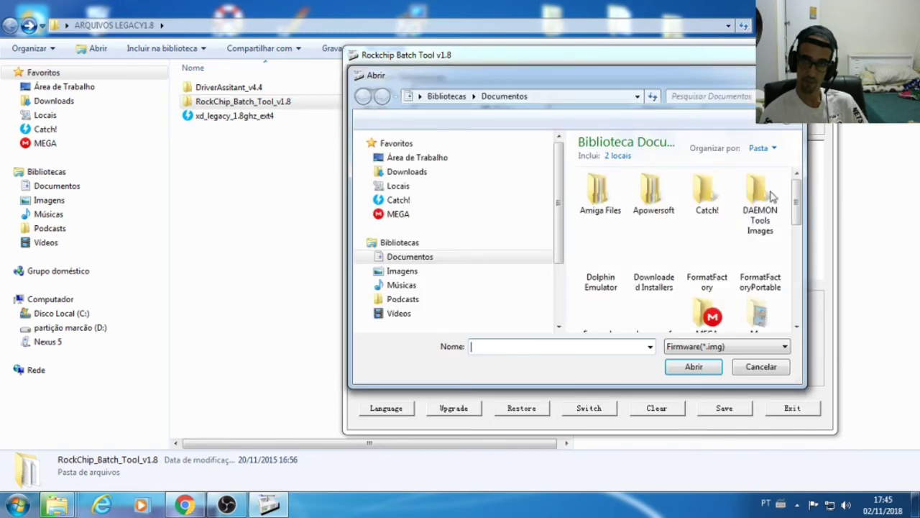
pyautogui.click(431, 159)
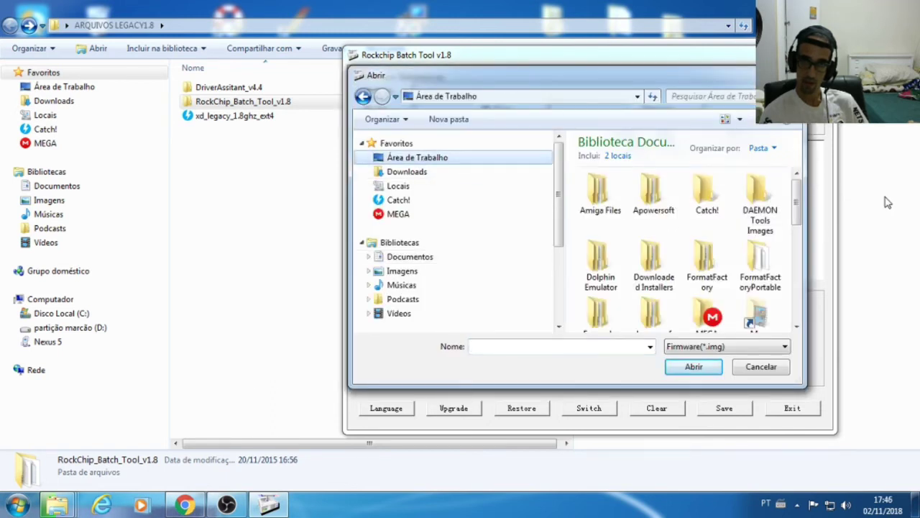
pyautogui.moveTo(797, 203); pyautogui.dragTo(804, 246)
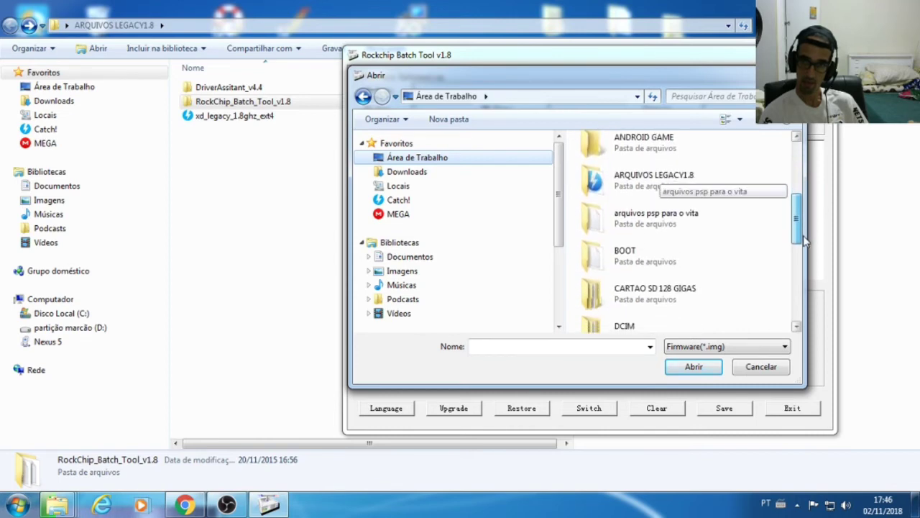
pyautogui.click(676, 183)
pyautogui.doubleClick(676, 183)
pyautogui.click(601, 188)
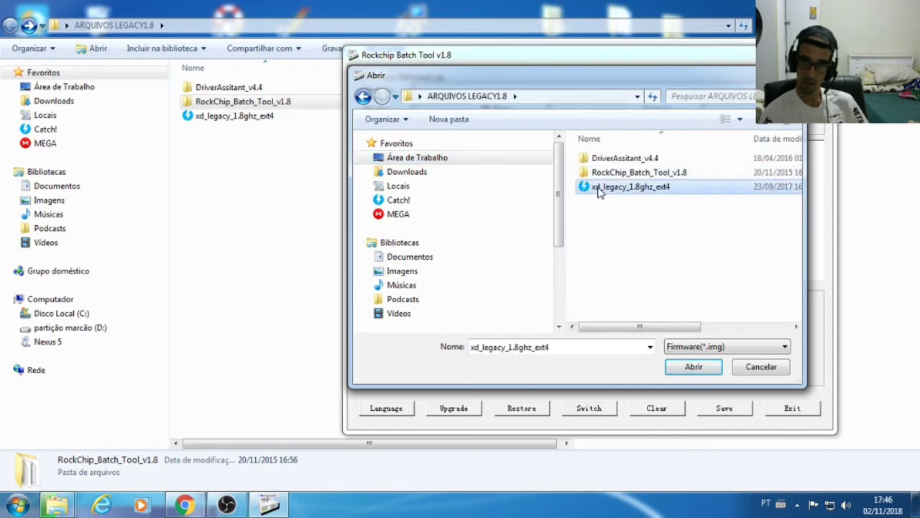
pyautogui.click(693, 368)
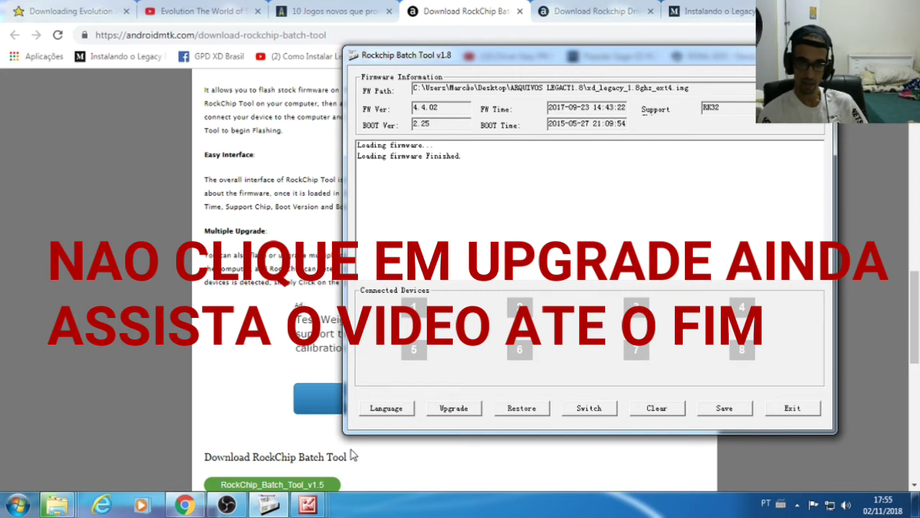
# Open the GPD XD photo in Microsoft Office Picture Manager and go back two pictures to the tela 1 screenshot
pyautogui.click(310, 506)
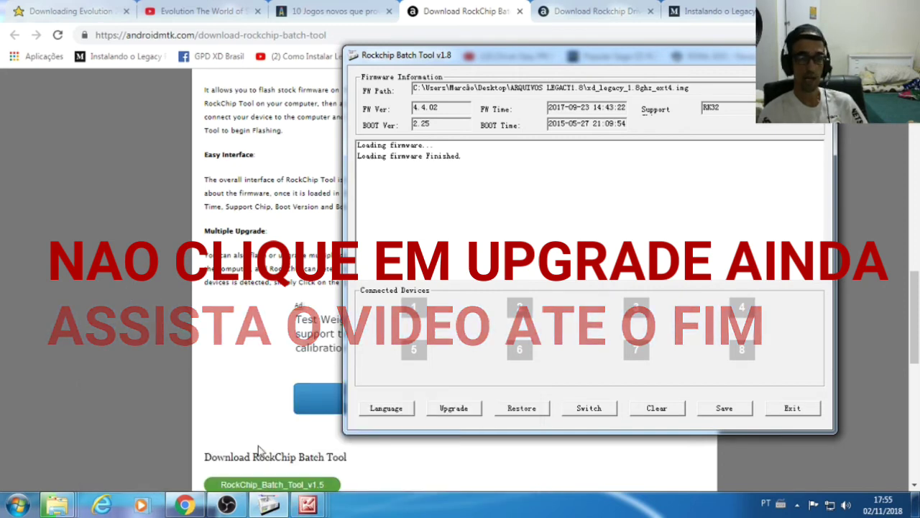
pyautogui.click(309, 506)
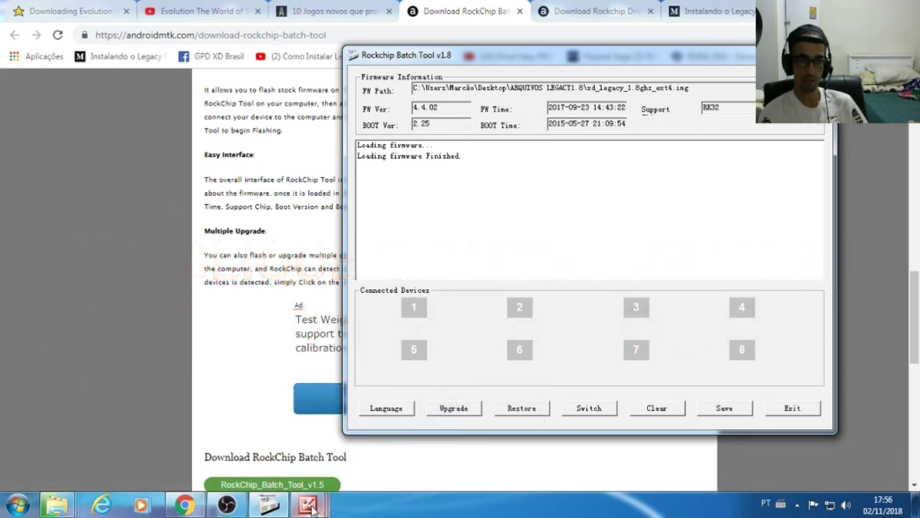
pyautogui.click(310, 507)
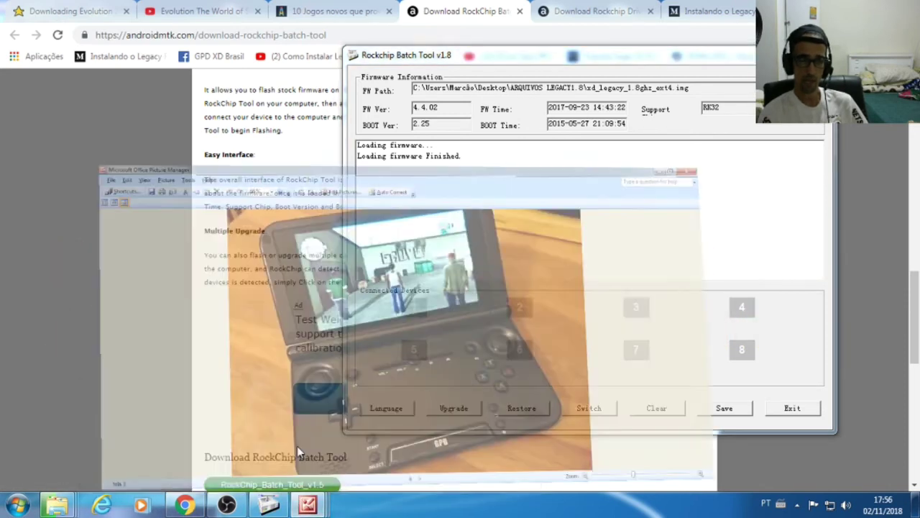
pyautogui.click(220, 431)
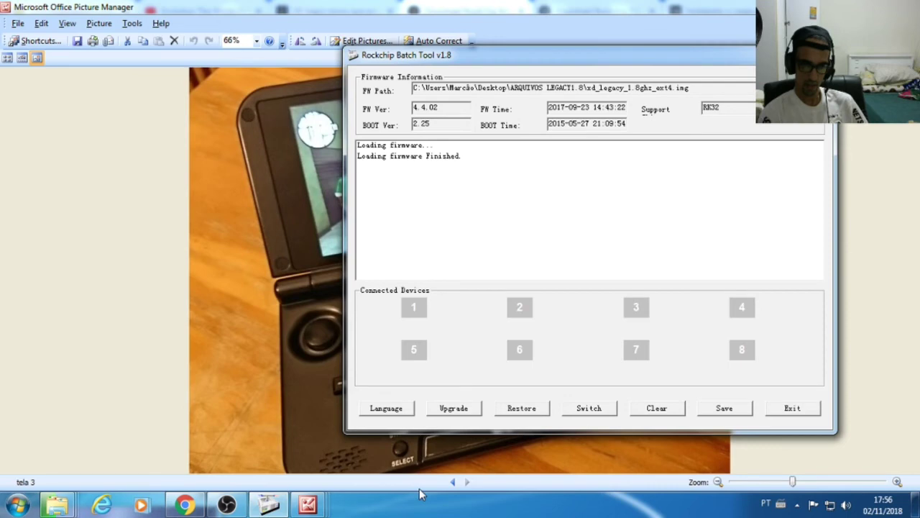
pyautogui.press('Left')
pyautogui.press('Left')
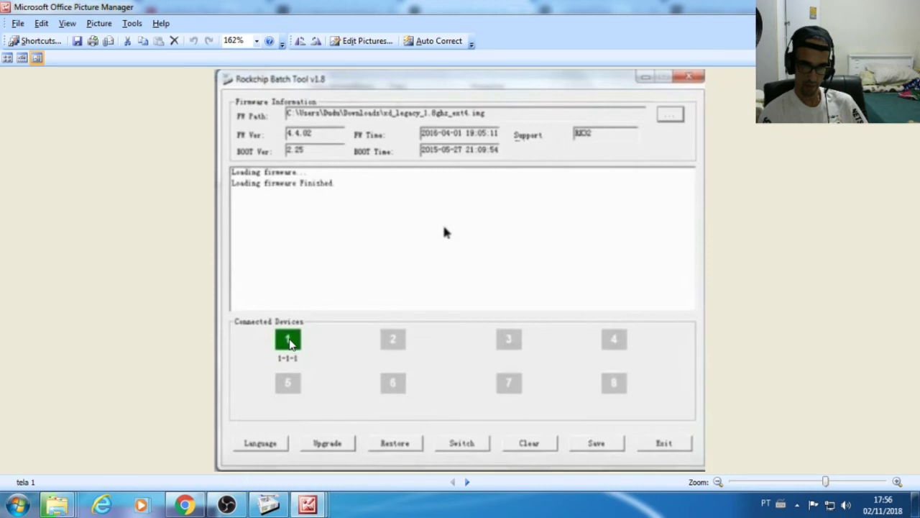
# Compare the Rockchip Batch Tool window with the tela 1 screenshot, and view the tela 2 picture enlarged
pyautogui.click(277, 504)
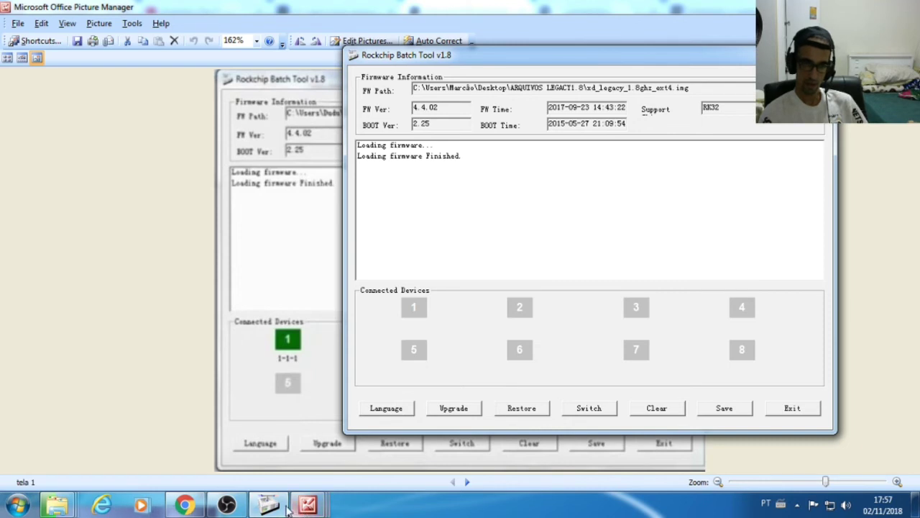
pyautogui.moveTo(304, 510)
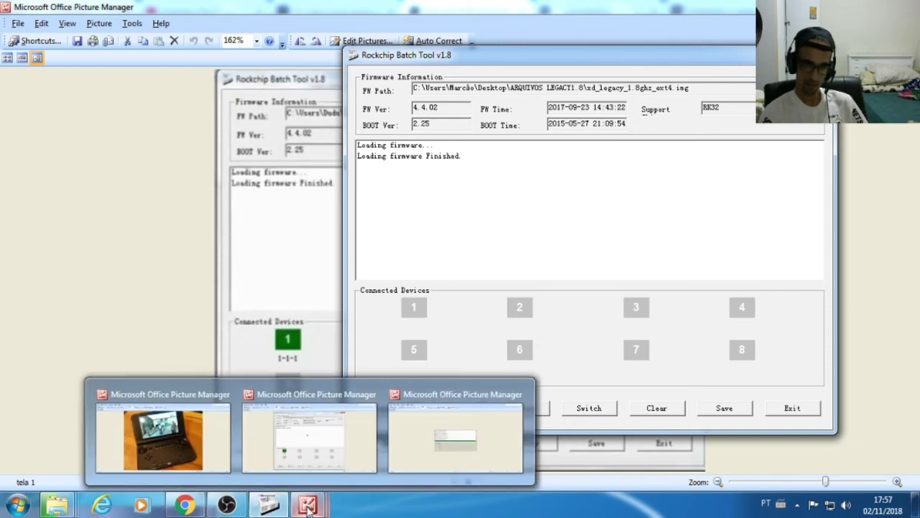
pyautogui.click(435, 454)
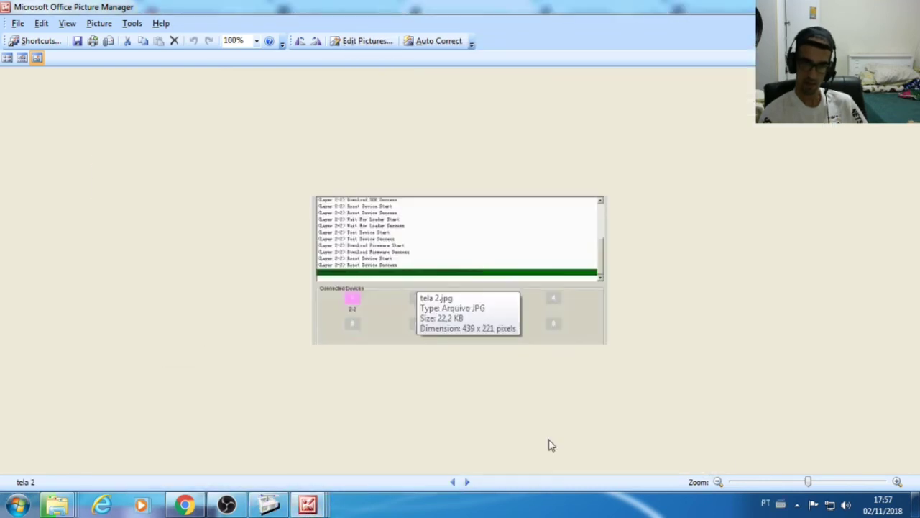
pyautogui.moveTo(808, 482); pyautogui.dragTo(830, 484)
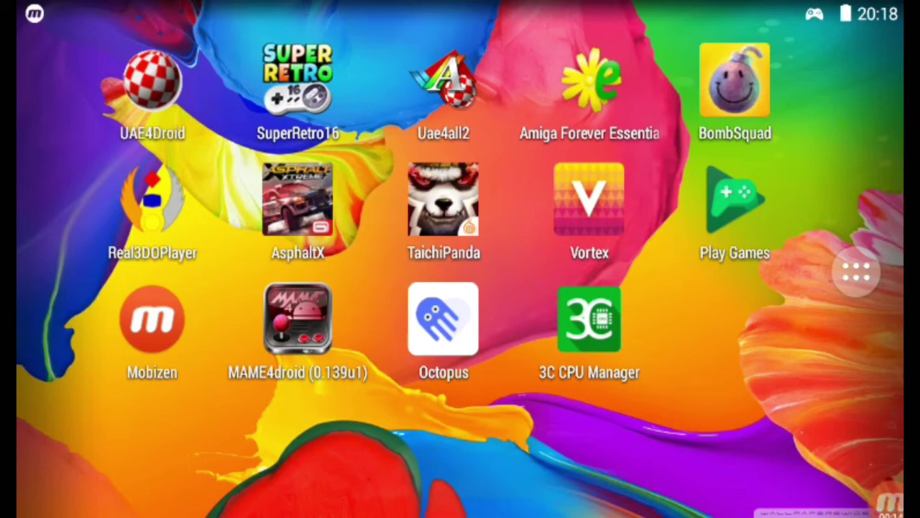
# Turn off "Testing version when application start" and "Auto testing version" in the device's System Update settings and return to the home screen
pyautogui.click(856, 272)
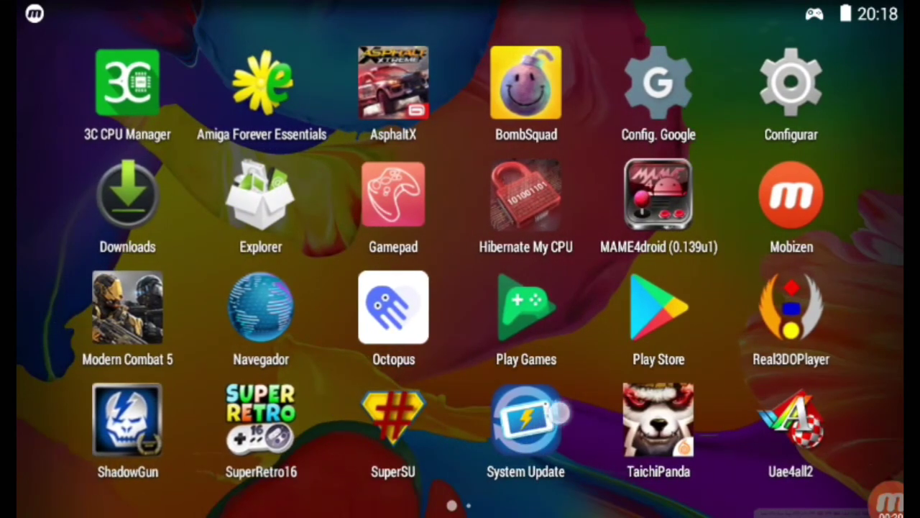
pyautogui.click(523, 424)
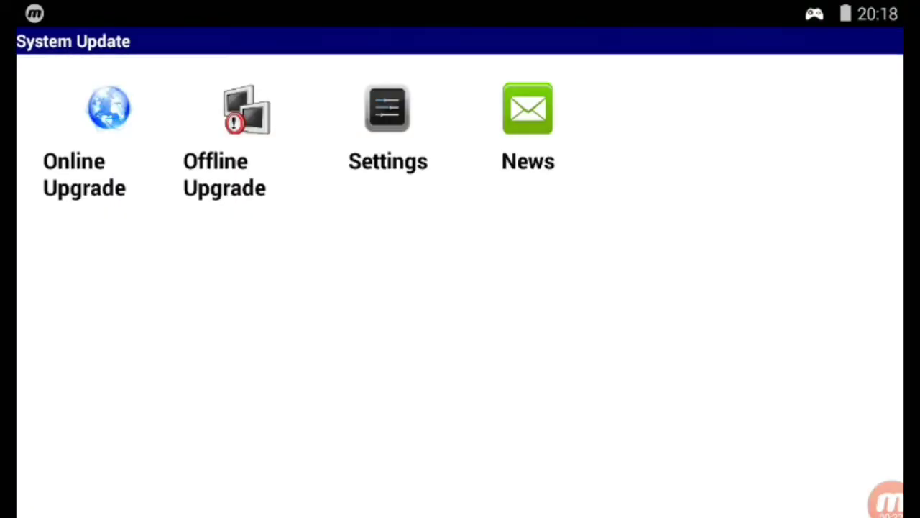
pyautogui.click(388, 128)
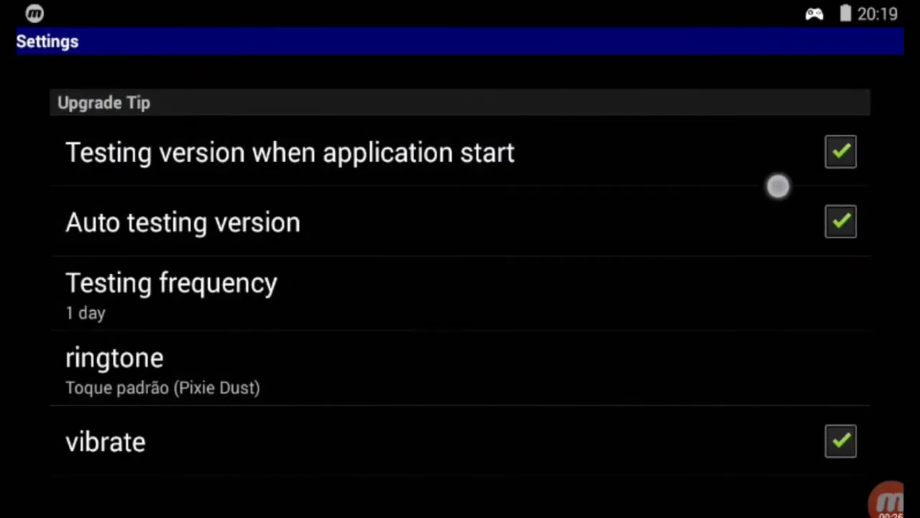
pyautogui.moveTo(777, 187)
pyautogui.mouseDown()
pyautogui.moveTo(774, 177)
pyautogui.moveTo(781, 190)
pyautogui.moveTo(772, 196)
pyautogui.mouseUp()
pyautogui.click(840, 146)
pyautogui.click(841, 216)
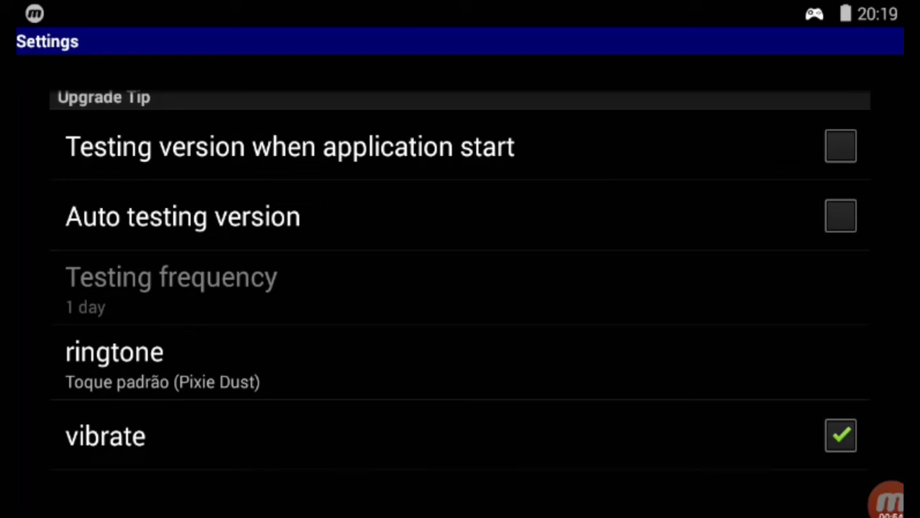
pyautogui.press('super')
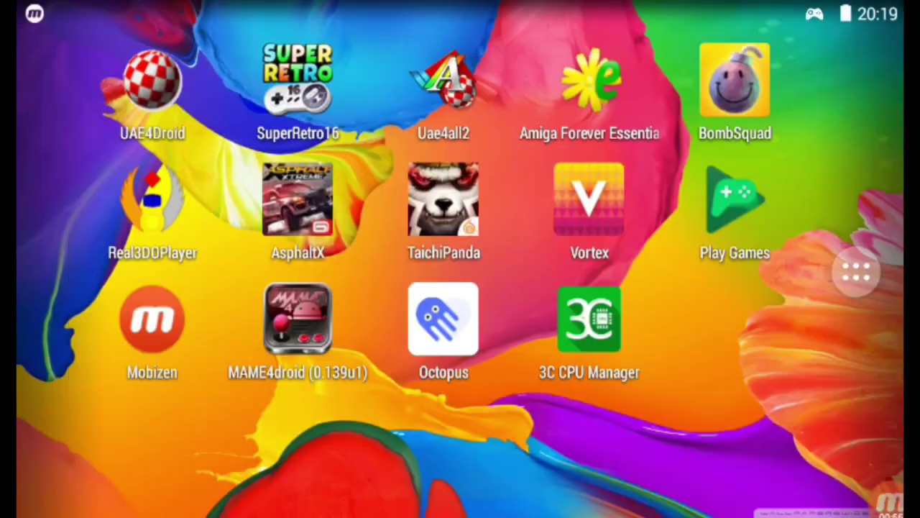